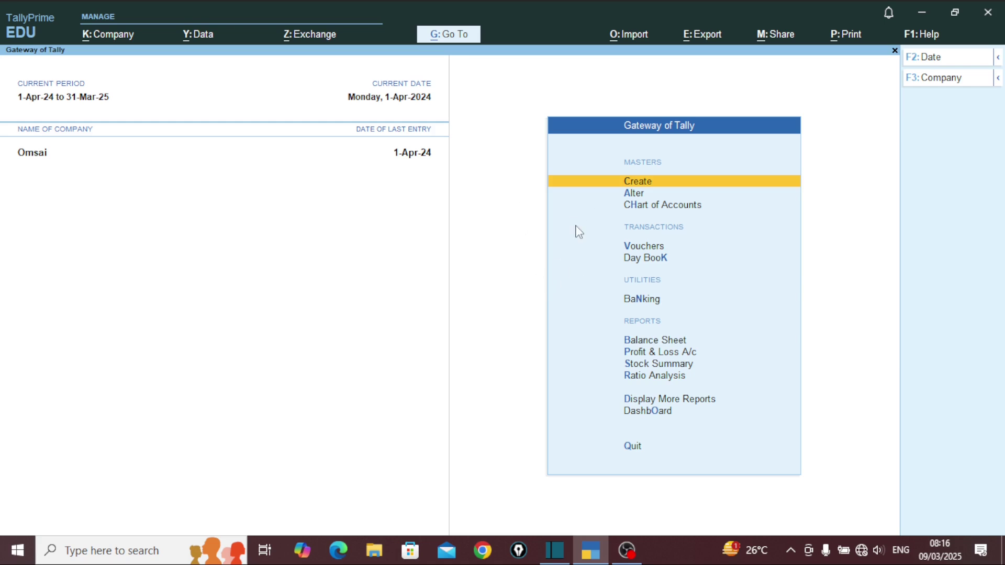
Start creating a new company with Godown as its company name and mailing name.
{"action": "key", "text": "alt+k"}
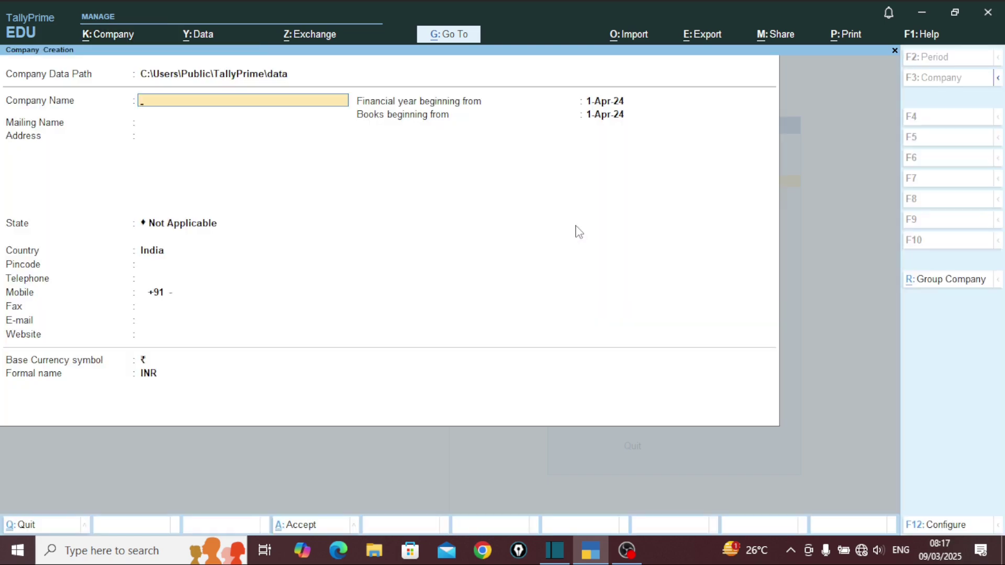
{"action": "type", "text": "Godown"}
{"action": "key", "text": "Return"}
{"action": "key", "text": "Return"}
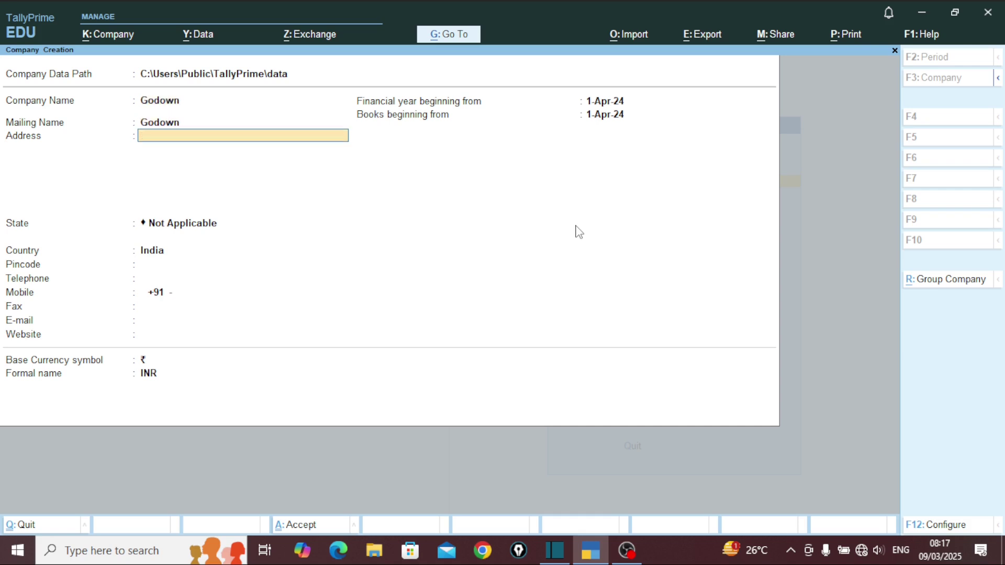
Set the company's state to Uttar Pradesh, leave the address and contact details blank, and save the company.
{"action": "key", "text": "Return"}
{"action": "type", "text": "U"}
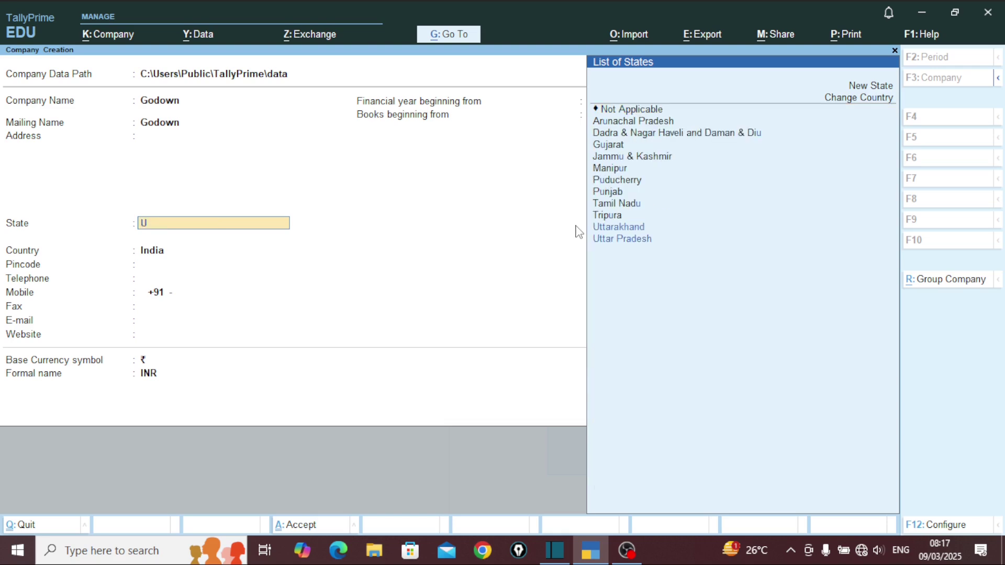
{"action": "key", "text": "Down"}
{"action": "key", "text": "Return"}
{"action": "key", "text": "Return"}
{"action": "key", "text": "Return"}
{"action": "key", "text": "Return"}
{"action": "key", "text": "Return"}
{"action": "key", "text": "Return"}
{"action": "key", "text": "Return"}
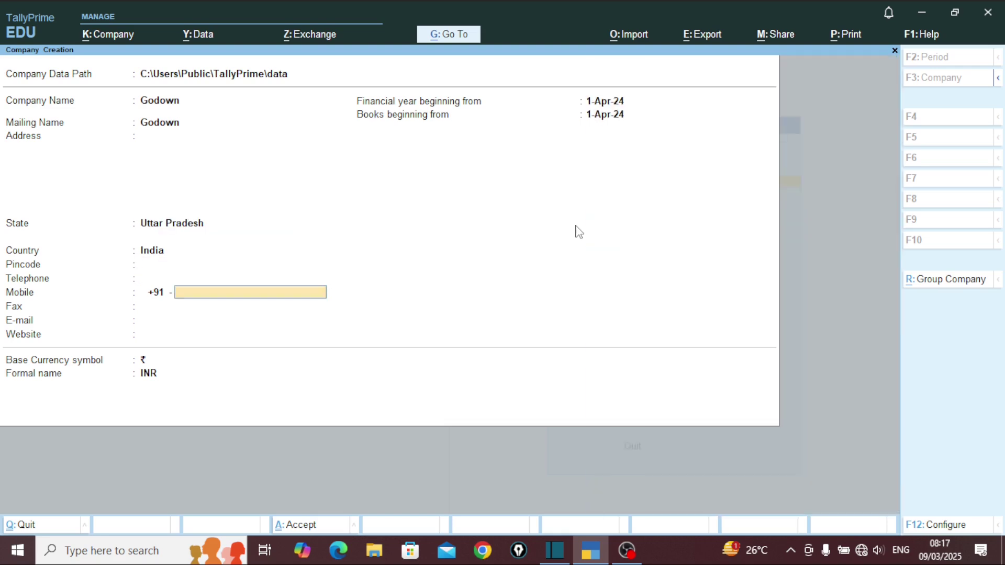
{"action": "key", "text": "Return"}
{"action": "key", "text": "Return"}
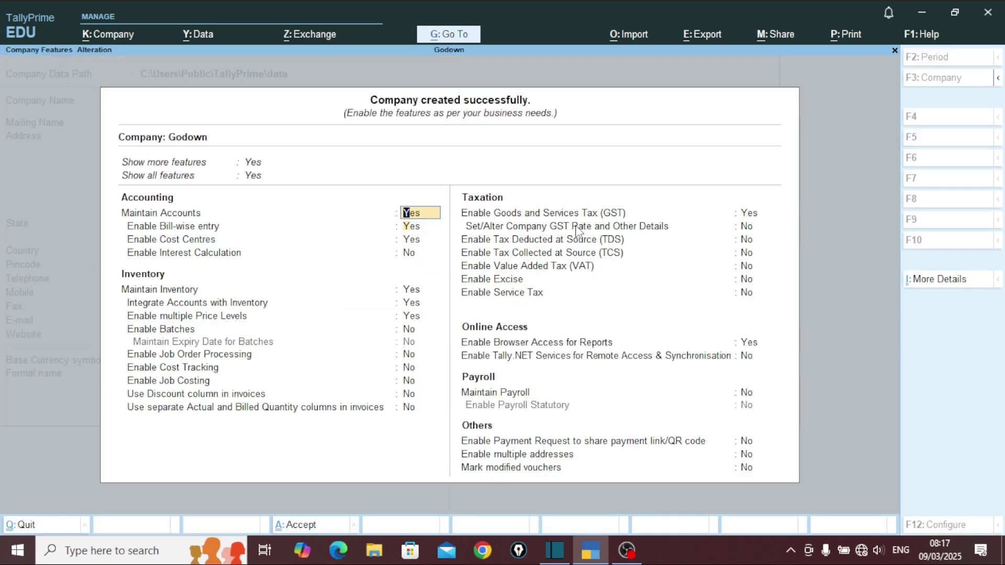
Disable cost centres in the features of the Godown company.
{"action": "key", "text": "Return"}
{"action": "key", "text": "Return"}
{"action": "key", "text": "n"}
{"action": "key", "text": "Return"}
{"action": "key", "text": "Return"}
{"action": "key", "text": "Return"}
{"action": "key", "text": "Return"}
{"action": "key", "text": "Return"}
{"action": "key", "text": "Return"}
{"action": "key", "text": "Return"}
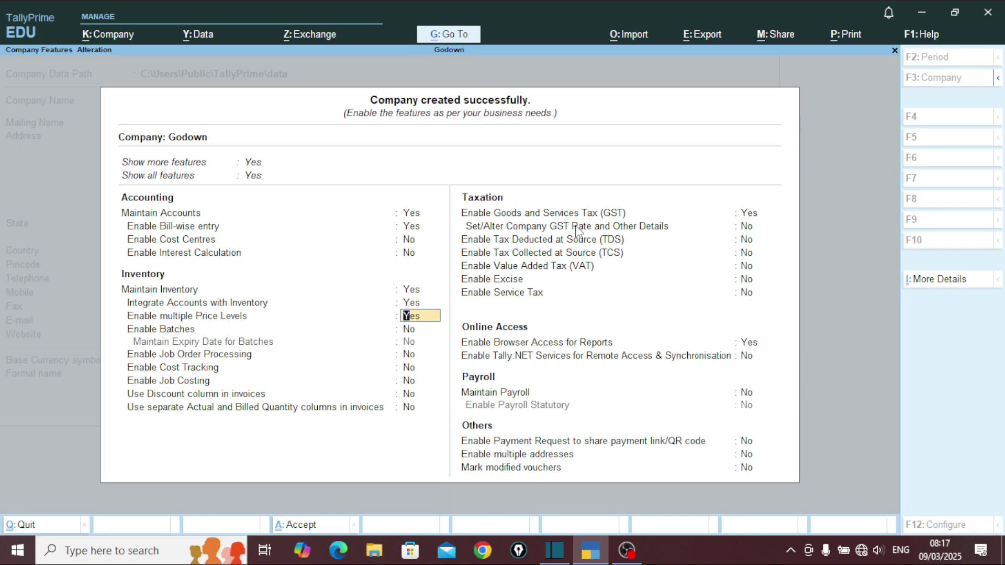
{"action": "key", "text": "Return"}
{"action": "key", "text": "Return"}
{"action": "key", "text": "Return"}
{"action": "key", "text": "Return"}
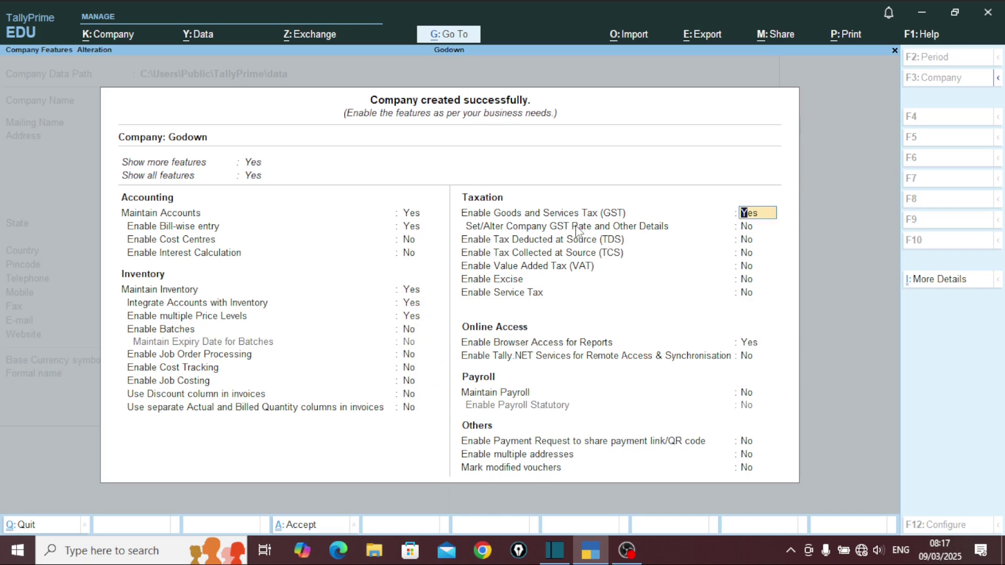
Disable Goods and Services Tax (GST) for the Godown company and accept the feature settings.
{"action": "type", "text": "n"}
{"action": "key", "text": "Return"}
{"action": "key", "text": "Return"}
{"action": "key", "text": "Return"}
{"action": "key", "text": "Return"}
{"action": "key", "text": "Return"}
{"action": "key", "text": "Return"}
{"action": "key", "text": "Return"}
{"action": "key", "text": "Return"}
{"action": "key", "text": "Return"}
{"action": "key", "text": "Return"}
{"action": "key", "text": "Return"}
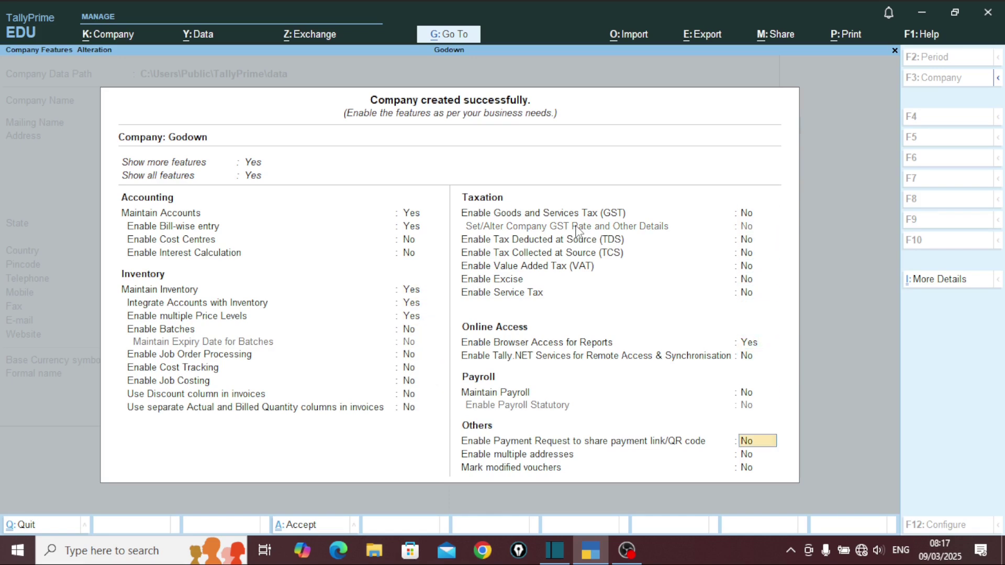
{"action": "key", "text": "Return"}
{"action": "key", "text": "Return"}
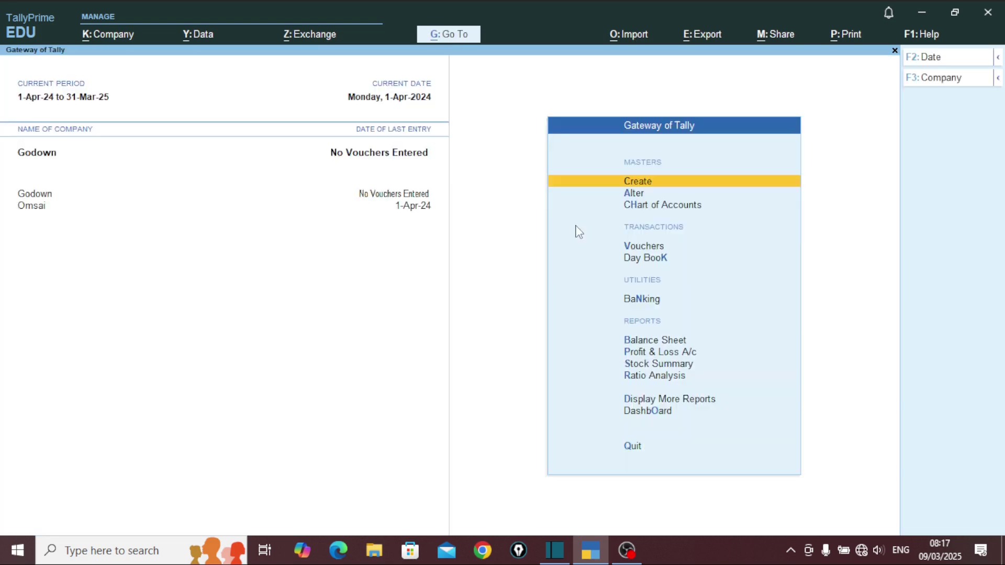
{"action": "key", "text": "Down"}
{"action": "key", "text": "Down"}
{"action": "key", "text": "Down"}
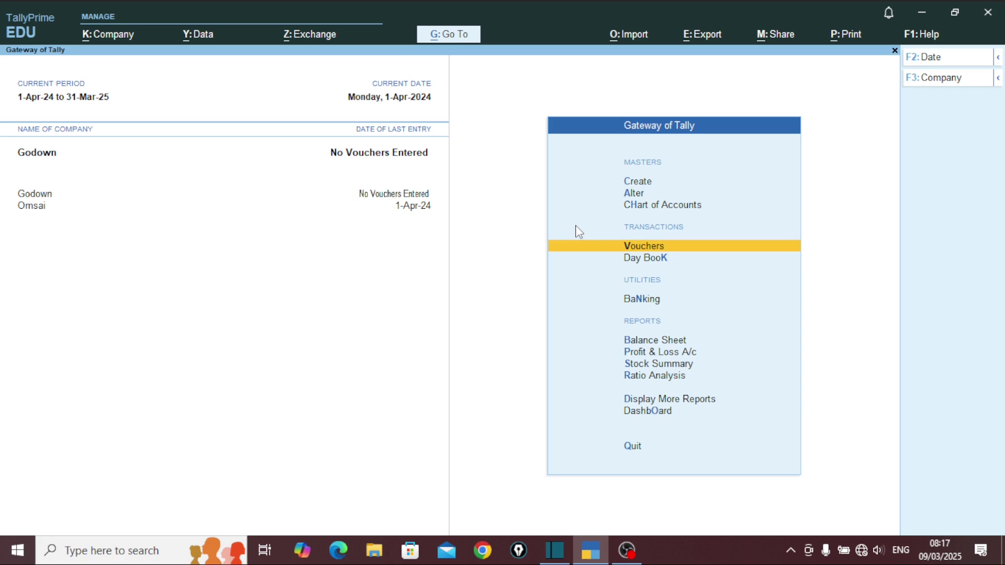
{"action": "key", "text": "Up"}
{"action": "key", "text": "Up"}
{"action": "key", "text": "Up"}
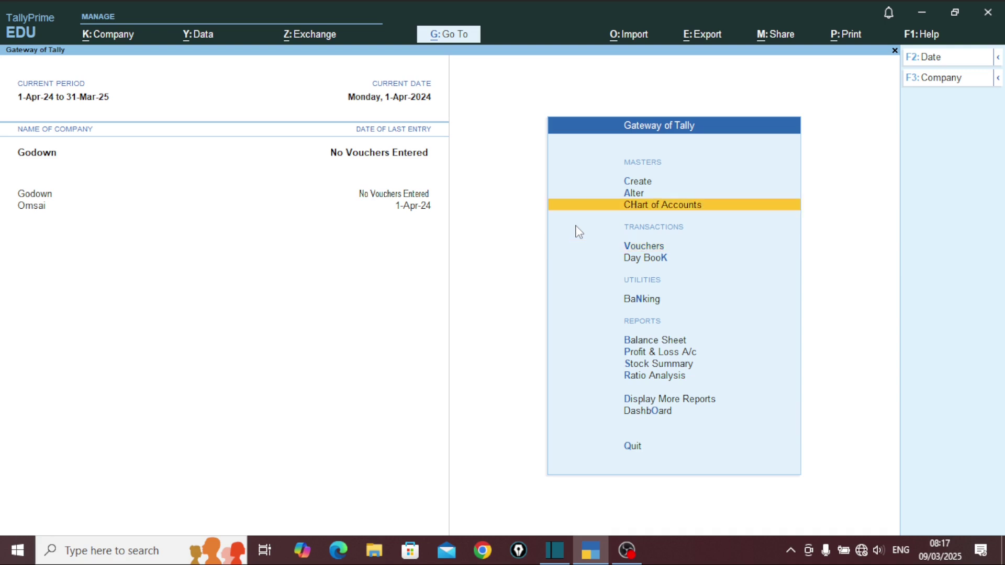
Open master creation and expand the list to show more master types.
{"action": "key", "text": "Return"}
{"action": "key", "text": "Down"}
{"action": "key", "text": "Down"}
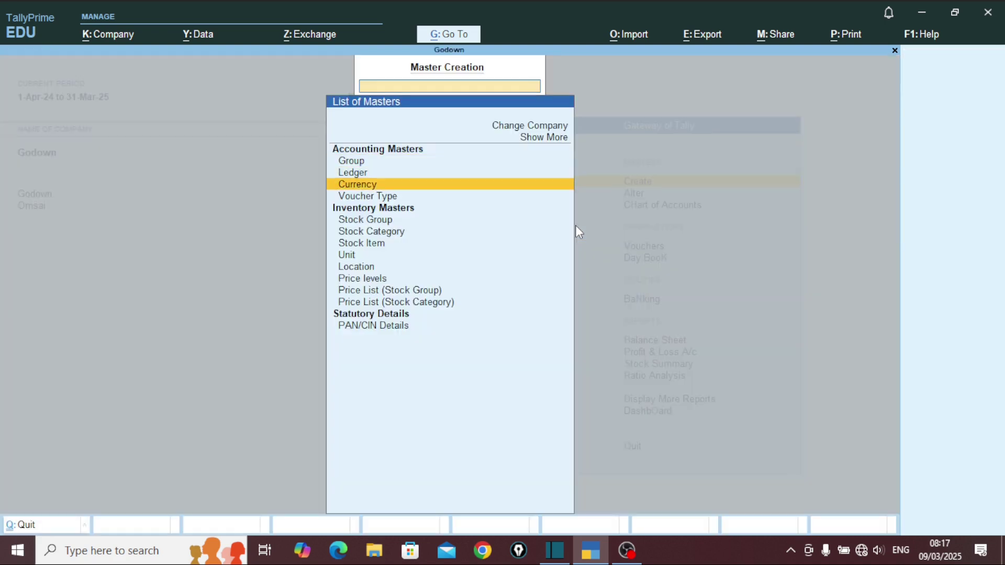
{"action": "key", "text": "Up"}
{"action": "key", "text": "Up"}
{"action": "key", "text": "Up"}
{"action": "key", "text": "Return"}
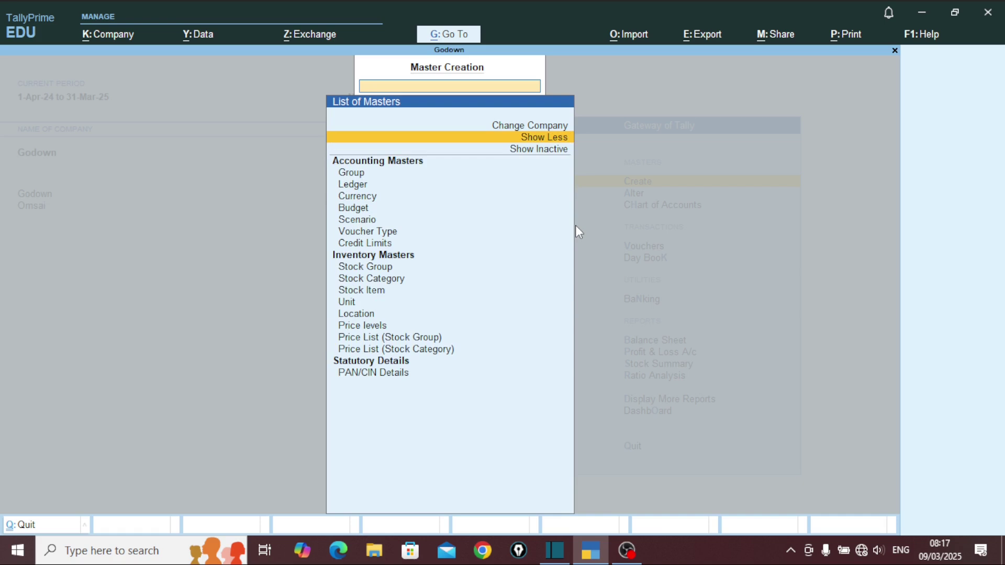
Create a location named Lalganj under Primary.
{"action": "key", "text": "Down"}
{"action": "key", "text": "Down"}
{"action": "key", "text": "Down"}
{"action": "key", "text": "Down"}
{"action": "key", "text": "Down"}
{"action": "key", "text": "Down"}
{"action": "key", "text": "Down"}
{"action": "key", "text": "Down"}
{"action": "key", "text": "Down"}
{"action": "key", "text": "Down"}
{"action": "key", "text": "Down"}
{"action": "key", "text": "Down"}
{"action": "key", "text": "Down"}
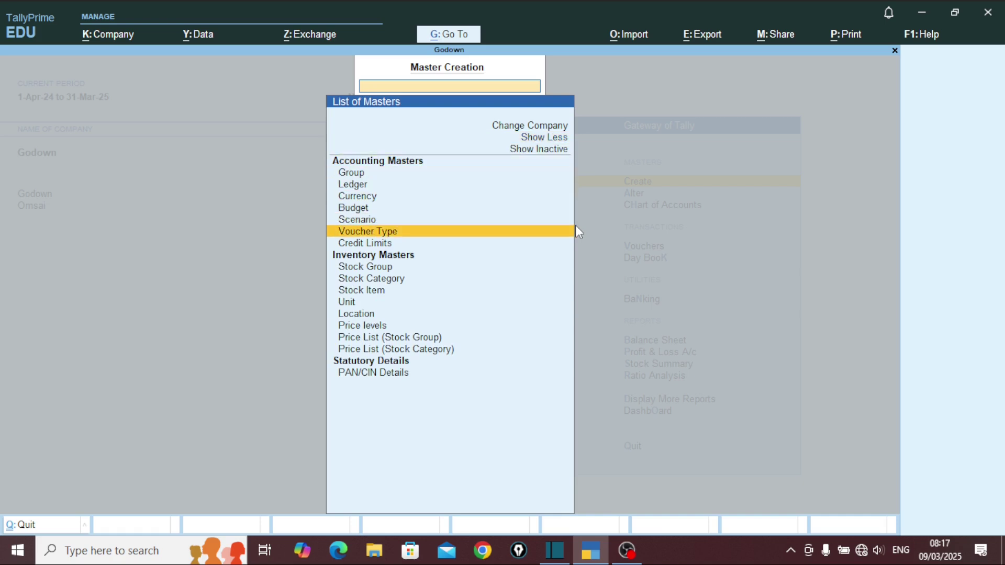
{"action": "key", "text": "Down"}
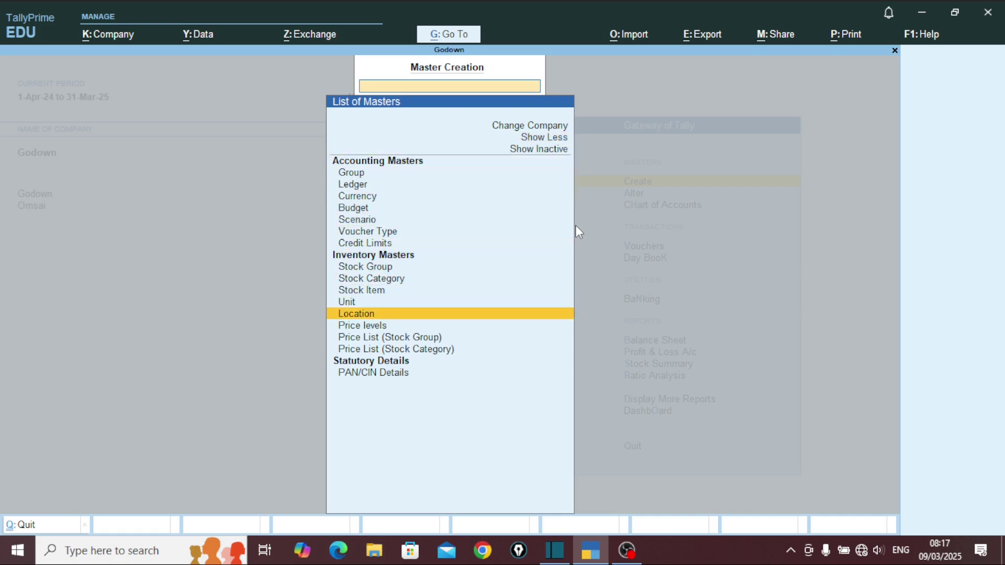
{"action": "key", "text": "Return"}
{"action": "key", "text": "Return"}
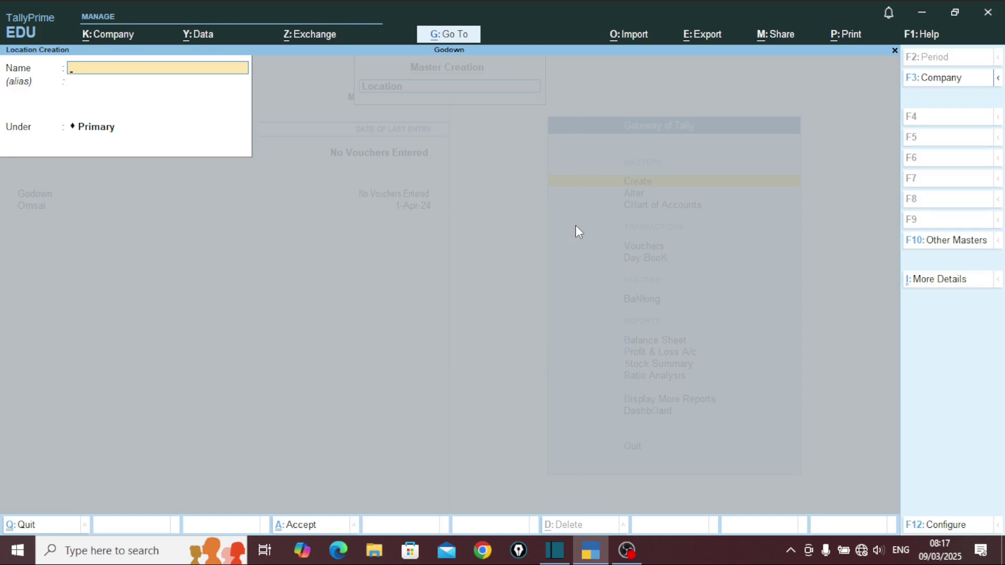
{"action": "type", "text": "Lalganj"}
{"action": "key", "text": "Return"}
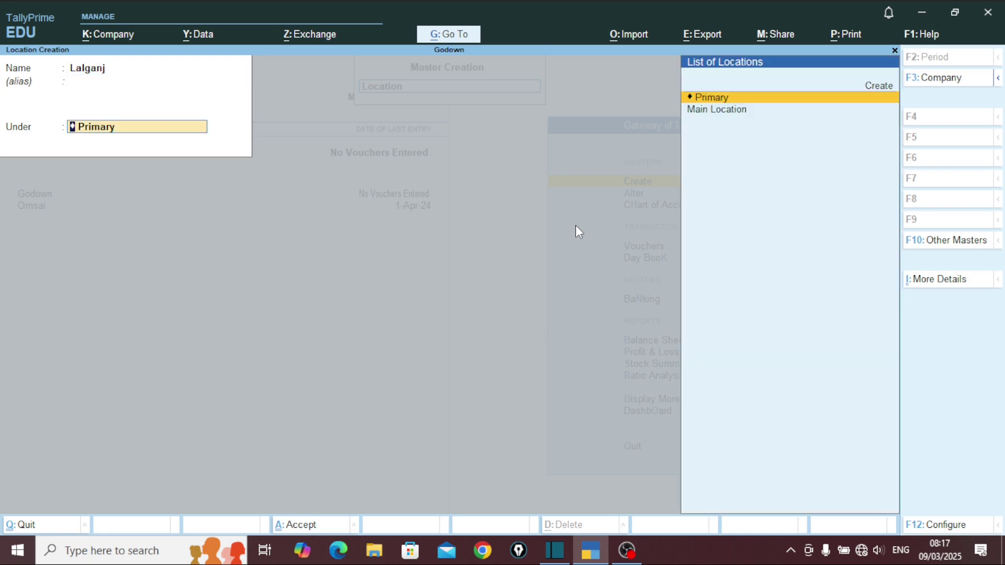
{"action": "key", "text": "Return"}
{"action": "key", "text": "Return"}
Create a second location named Mirzapur under Primary and leave location creation.
{"action": "type", "text": "M"}
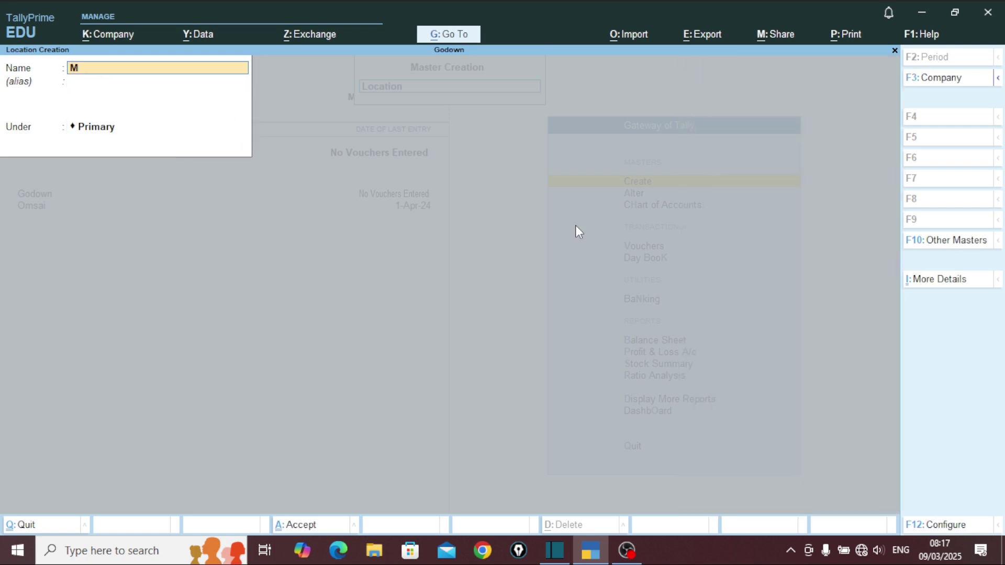
{"action": "type", "text": "irzapur"}
{"action": "key", "text": "Return"}
{"action": "key", "text": "Return"}
{"action": "key", "text": "Return"}
{"action": "key", "text": "Escape"}
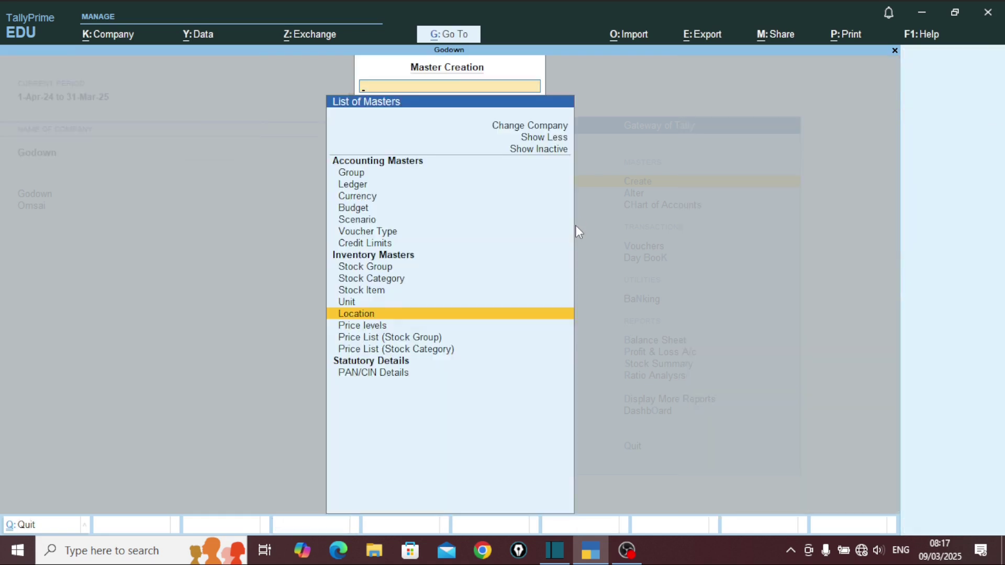
Start a new stock item named Mouse under Primary, with its category not applicable.
{"action": "key", "text": "Up"}
{"action": "key", "text": "Up"}
{"action": "key", "text": "Return"}
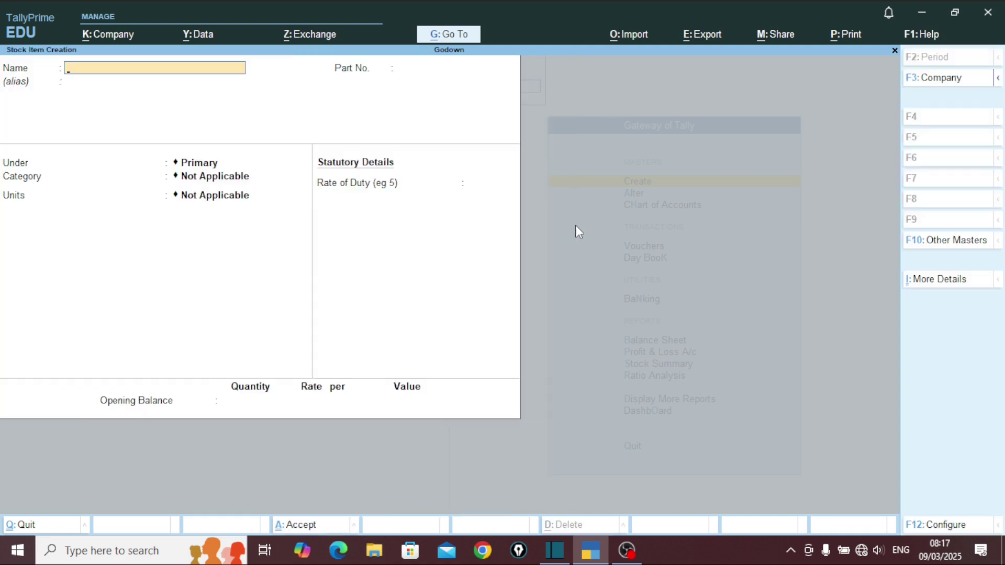
{"action": "type", "text": "Mouse"}
{"action": "key", "text": "Return"}
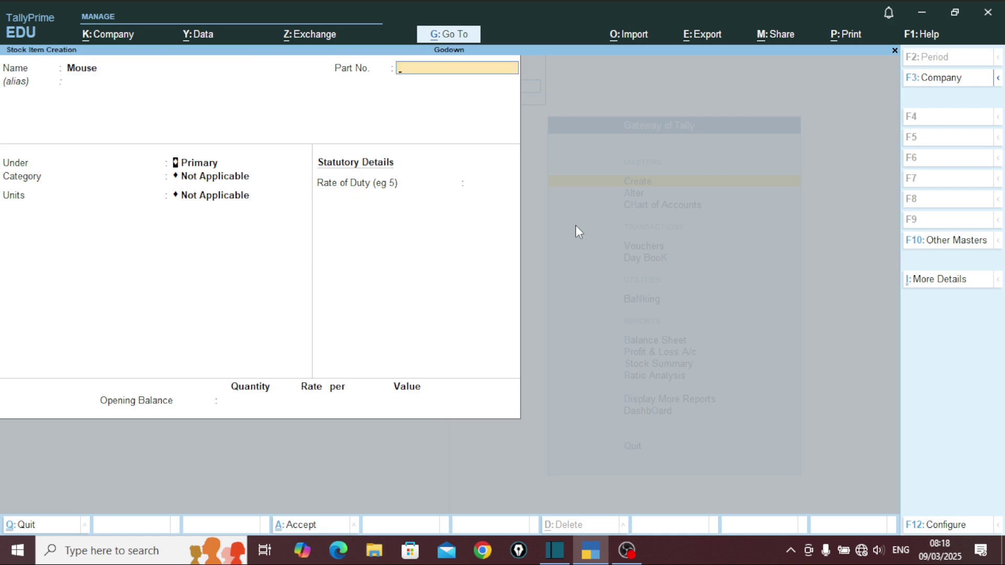
{"action": "key", "text": "Return"}
{"action": "key", "text": "Return"}
{"action": "key", "text": "Return"}
Create the simple unit pcs for the Mouse item and save the stock item.
{"action": "key", "text": "Up"}
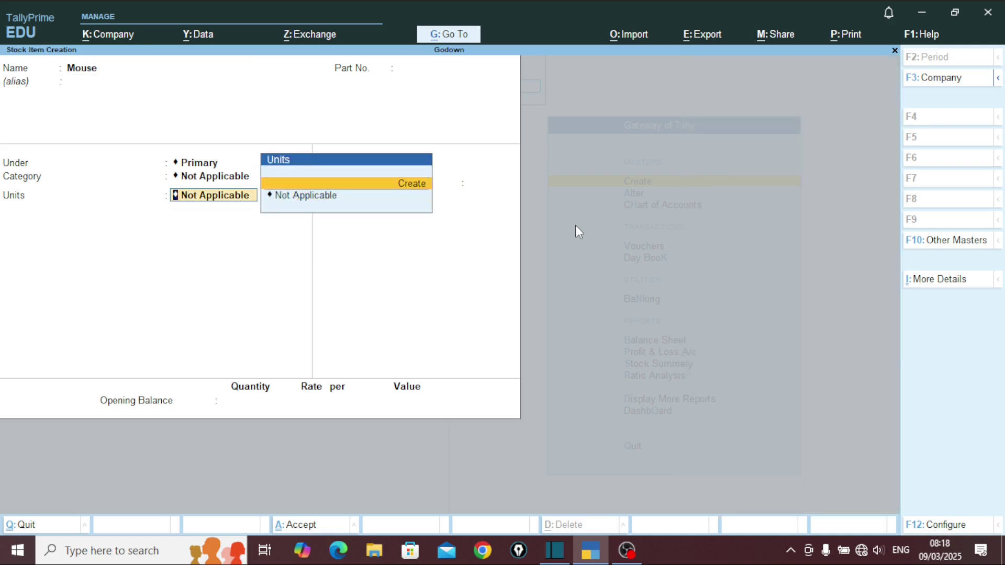
{"action": "key", "text": "Return"}
{"action": "type", "text": "p"}
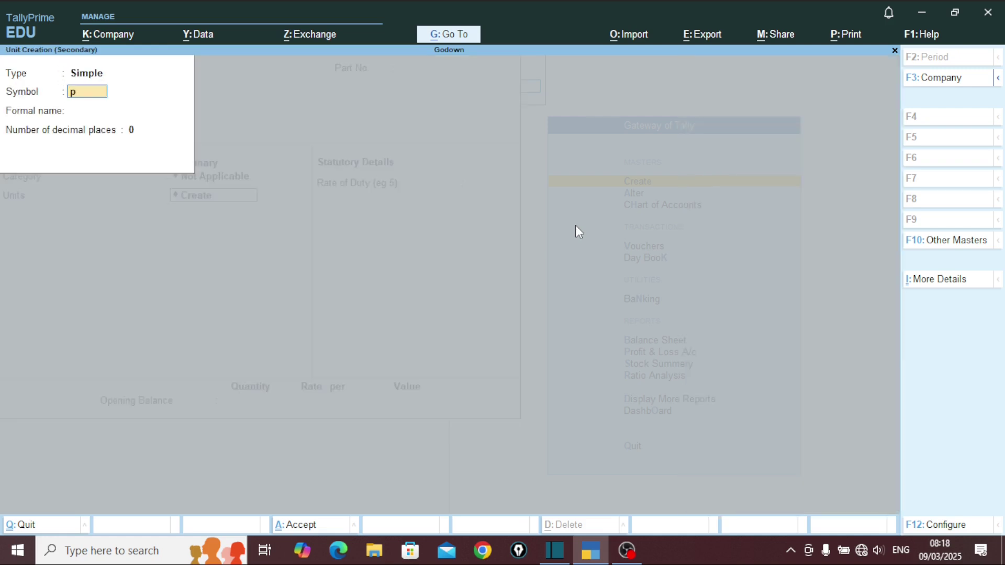
{"action": "type", "text": "cs"}
{"action": "key", "text": "Return"}
{"action": "key", "text": "Return"}
{"action": "key", "text": "Return"}
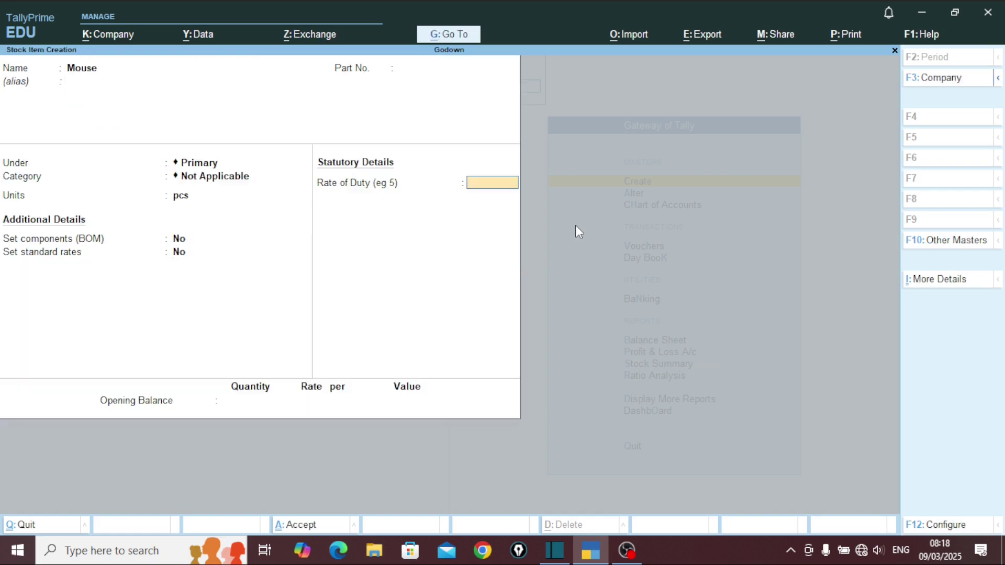
{"action": "key", "text": "Return"}
{"action": "key", "text": "Return"}
{"action": "key", "text": "Return"}
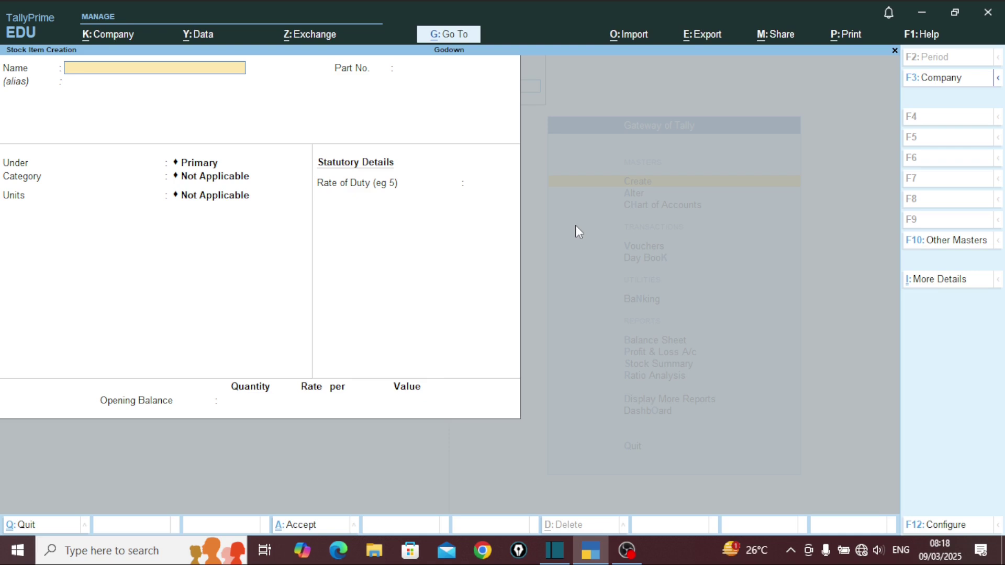
Create a stock item named Cpu under Primary with the unit pcs, and return to the Gateway of Tally.
{"action": "type", "text": "Cpu"}
{"action": "key", "text": "Return"}
{"action": "key", "text": "Return"}
{"action": "key", "text": "Return"}
{"action": "key", "text": "Return"}
{"action": "key", "text": "Down"}
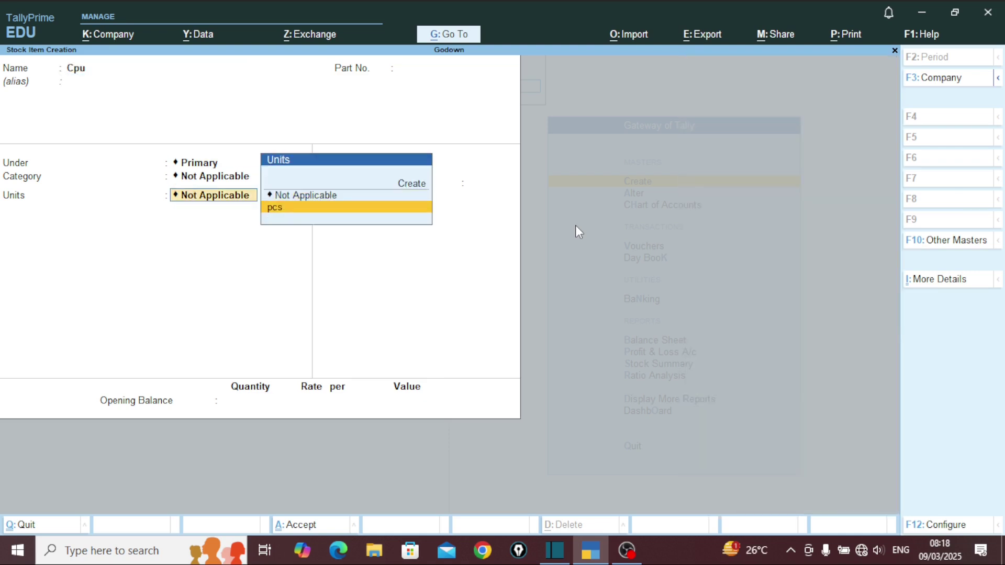
{"action": "key", "text": "Return"}
{"action": "key", "text": "Return"}
{"action": "key", "text": "Return"}
{"action": "key", "text": "Return"}
{"action": "key", "text": "Return"}
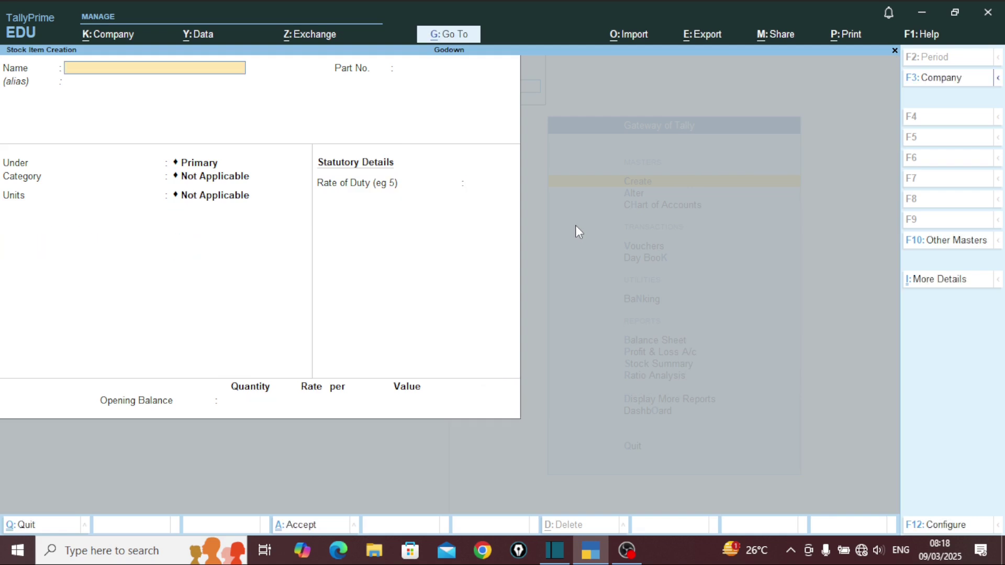
{"action": "key", "text": "Escape"}
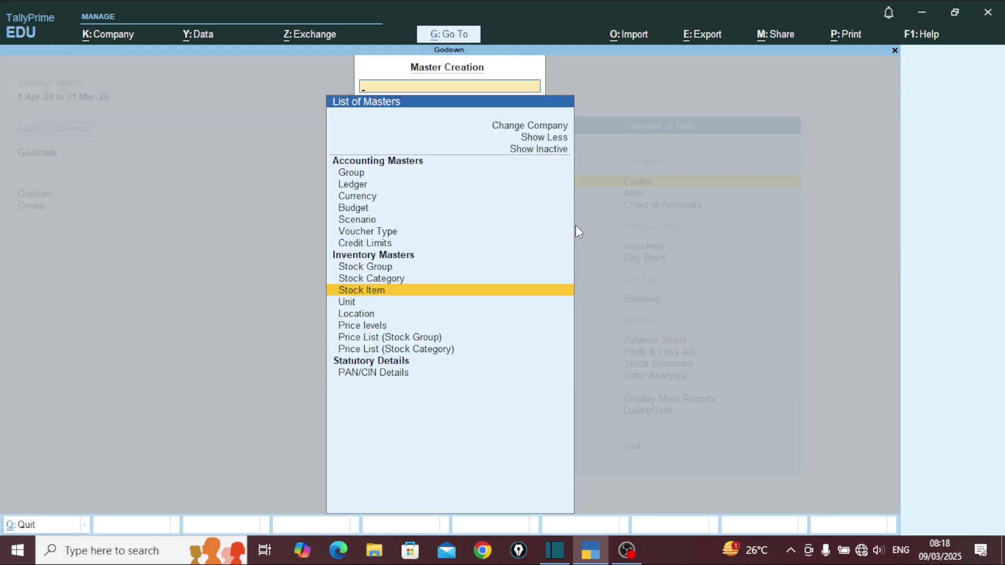
{"action": "key", "text": "Escape"}
Open a new purchase voucher for the Godown company.
{"action": "key", "text": "Down"}
{"action": "key", "text": "Down"}
{"action": "key", "text": "Down"}
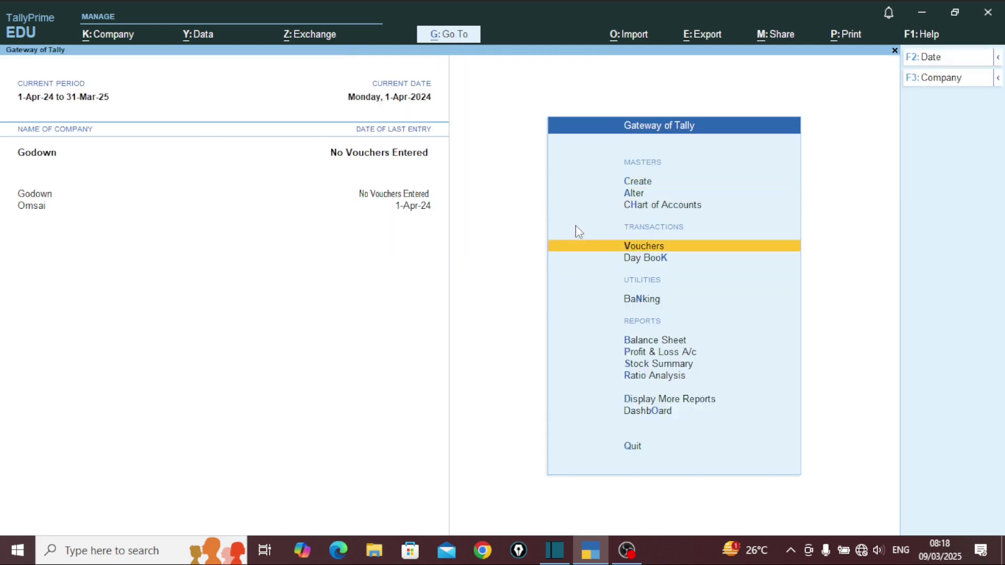
{"action": "key", "text": "Return"}
{"action": "key", "text": "F9"}
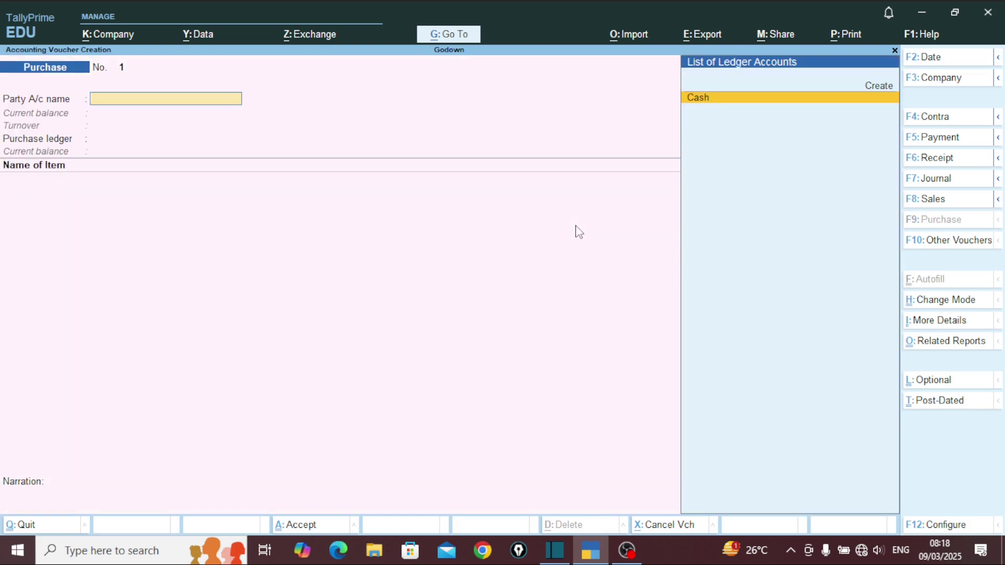
Set Cash as the party account of the purchase voucher, leaving the receipt details blank.
{"action": "key", "text": "Return"}
{"action": "key", "text": "Return"}
{"action": "key", "text": "Return"}
{"action": "key", "text": "Return"}
{"action": "key", "text": "Return"}
{"action": "key", "text": "Return"}
{"action": "key", "text": "Return"}
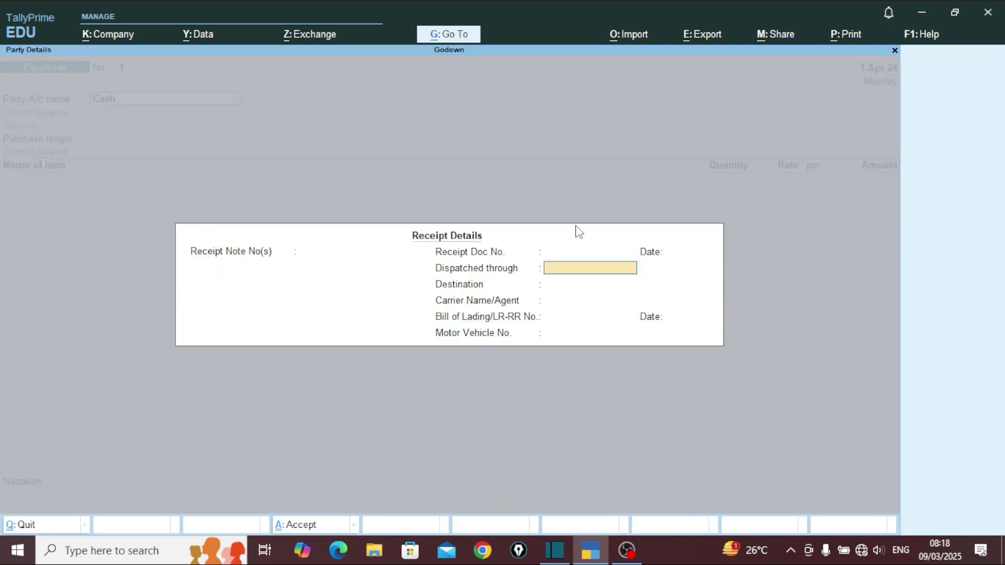
{"action": "key", "text": "Return"}
{"action": "key", "text": "Return"}
{"action": "key", "text": "Return"}
{"action": "key", "text": "Return"}
{"action": "key", "text": "Return"}
{"action": "key", "text": "Return"}
Create a ledger named Purchase A/c under Purchase Accounts as the voucher's purchase ledger.
{"action": "key", "text": "Return"}
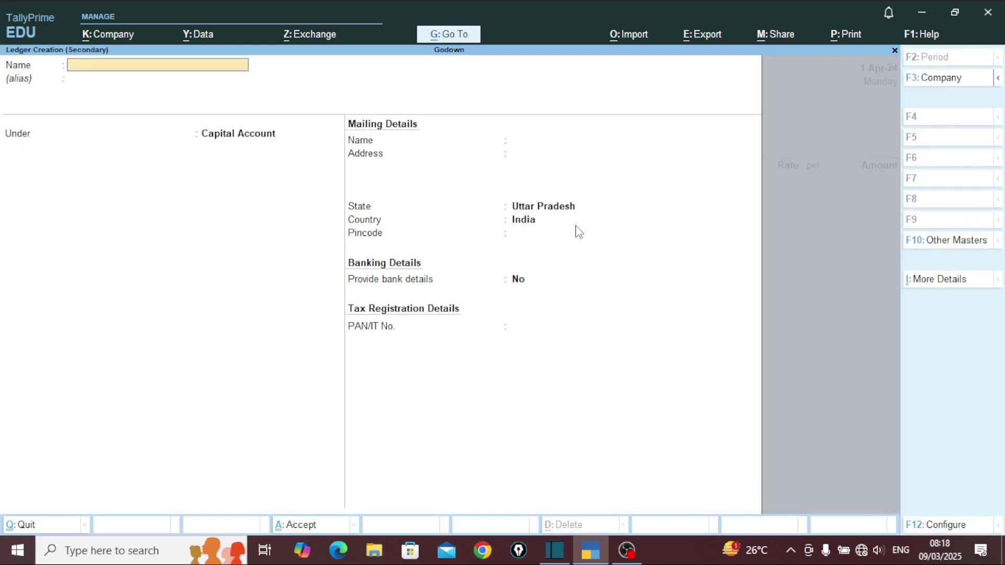
{"action": "type", "text": "Purchase A/c"}
{"action": "key", "text": "Return"}
{"action": "type", "text": "P"}
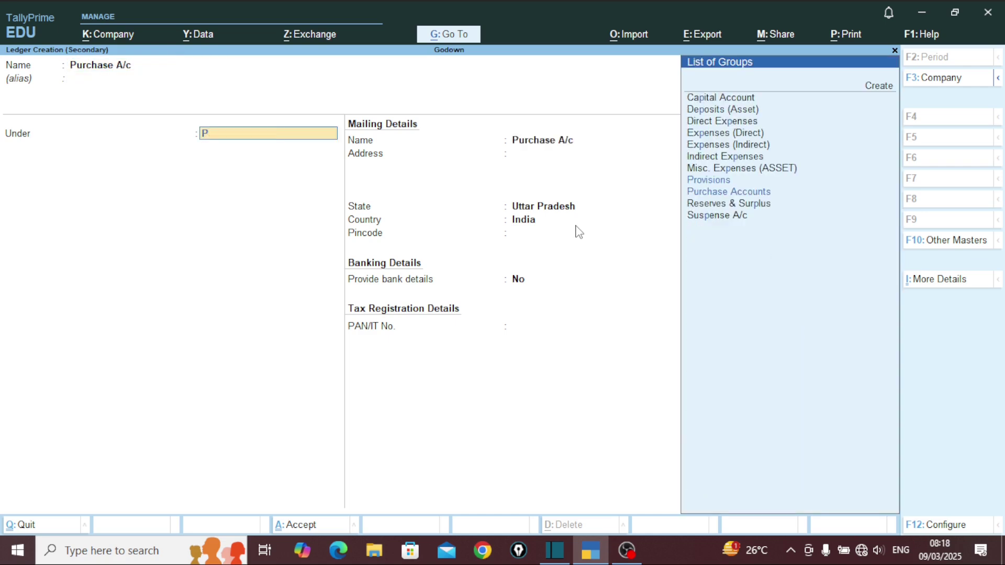
{"action": "key", "text": "Down"}
{"action": "key", "text": "Return"}
{"action": "key", "text": "ctrl+a"}
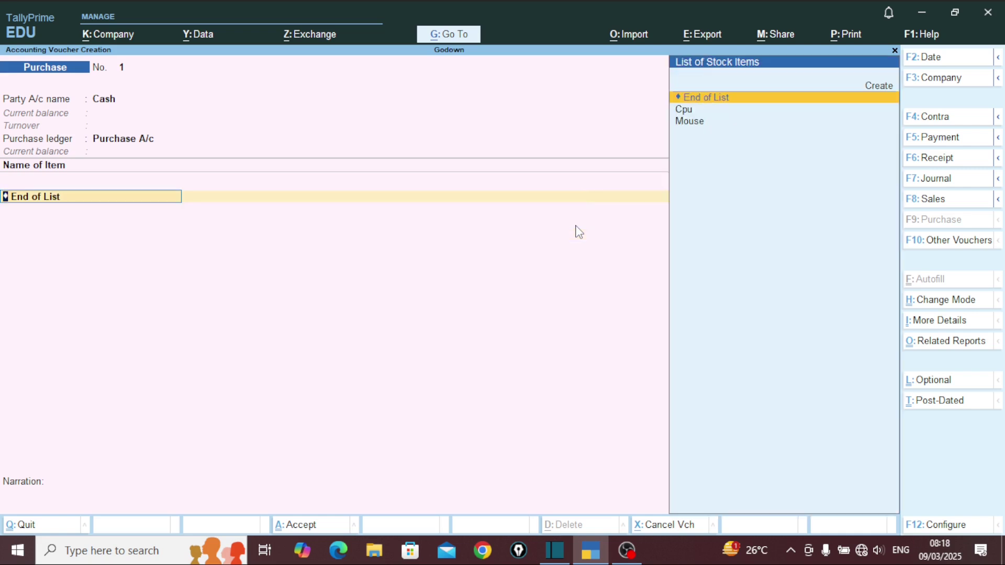
Add the Mouse item to the purchase voucher, allocating 500 pcs to the Lalganj location at a rate of 150.
{"action": "key", "text": "Down"}
{"action": "key", "text": "Down"}
{"action": "key", "text": "Return"}
{"action": "key", "text": "Return"}
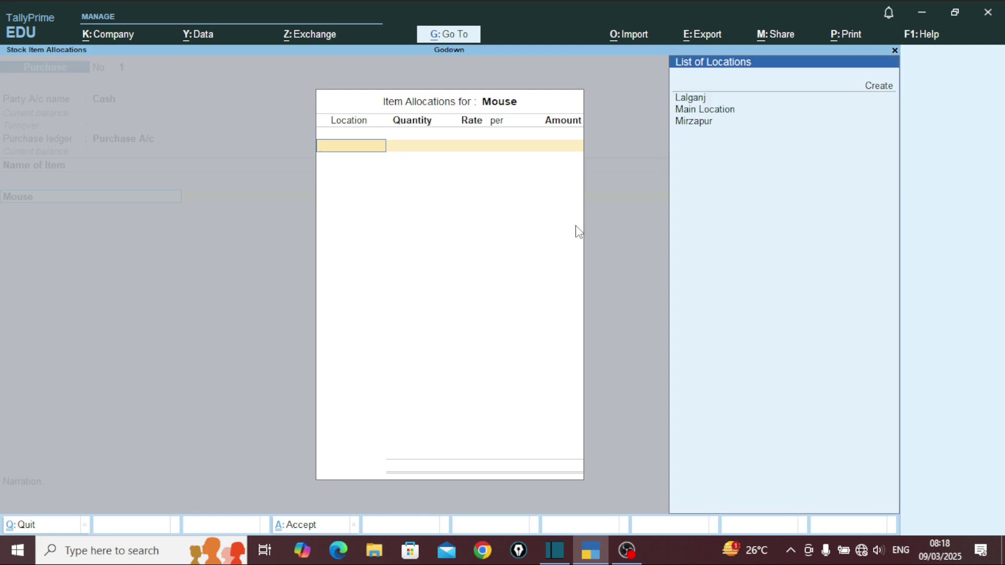
{"action": "key", "text": "Down"}
{"action": "key", "text": "Return"}
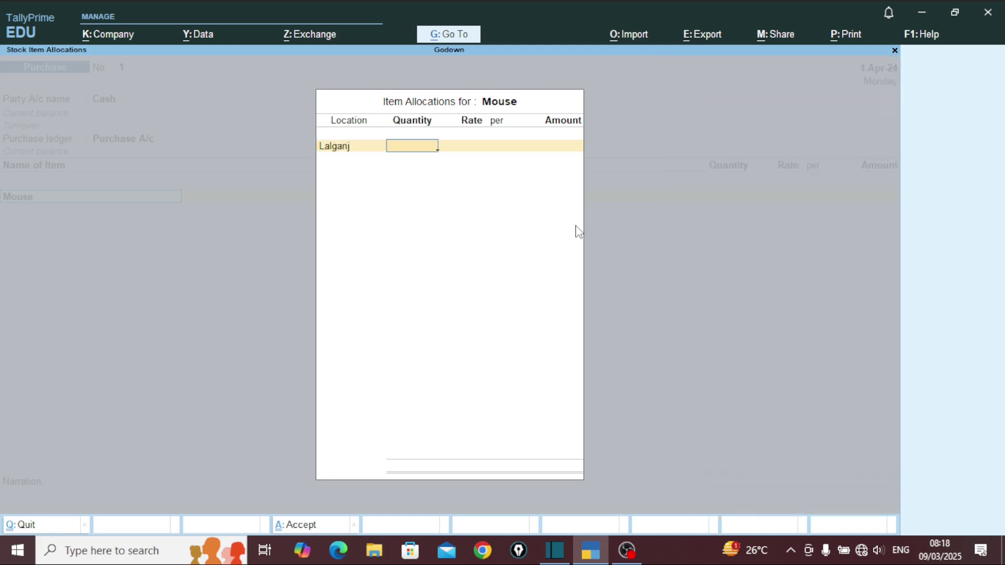
{"action": "type", "text": "500"}
{"action": "key", "text": "Return"}
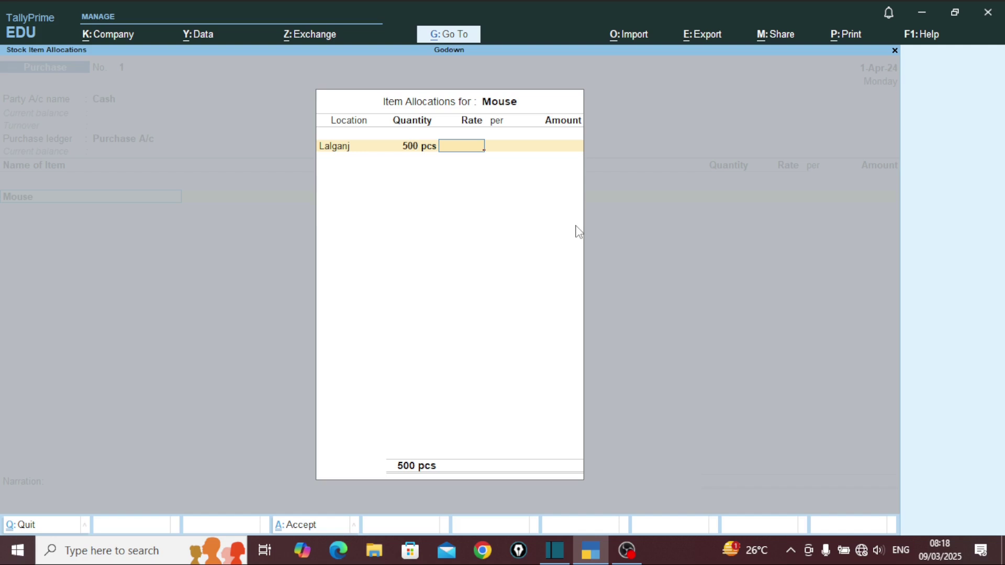
{"action": "type", "text": "150"}
{"action": "key", "text": "Return"}
{"action": "key", "text": "Return"}
{"action": "key", "text": "Return"}
{"action": "key", "text": "Return"}
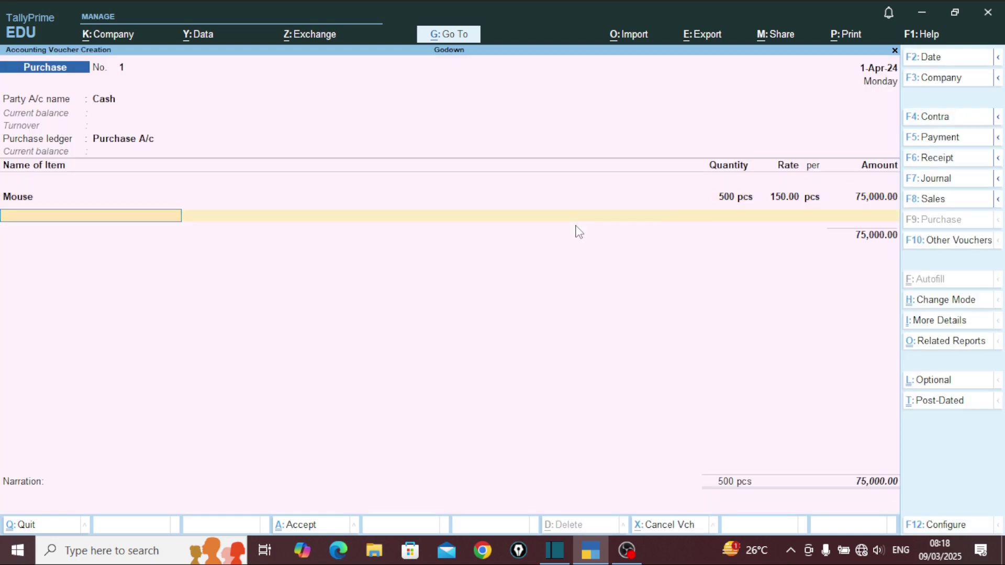
Add the Cpu item to the purchase voucher with 500 pcs at Lalganj at a rate of 4500, and end the item list.
{"action": "key", "text": "Up"}
{"action": "key", "text": "Up"}
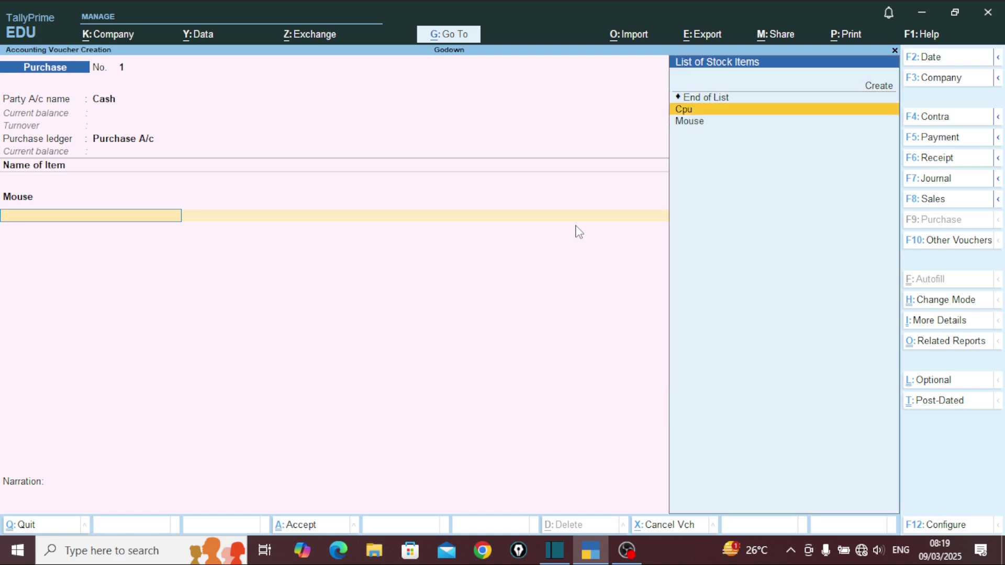
{"action": "key", "text": "Return"}
{"action": "key", "text": "Return"}
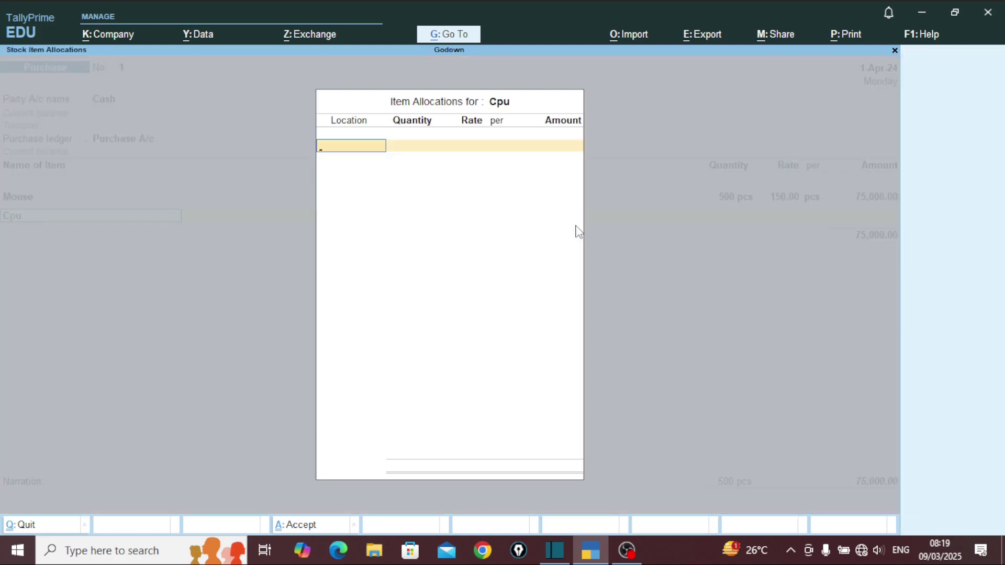
{"action": "key", "text": "Return"}
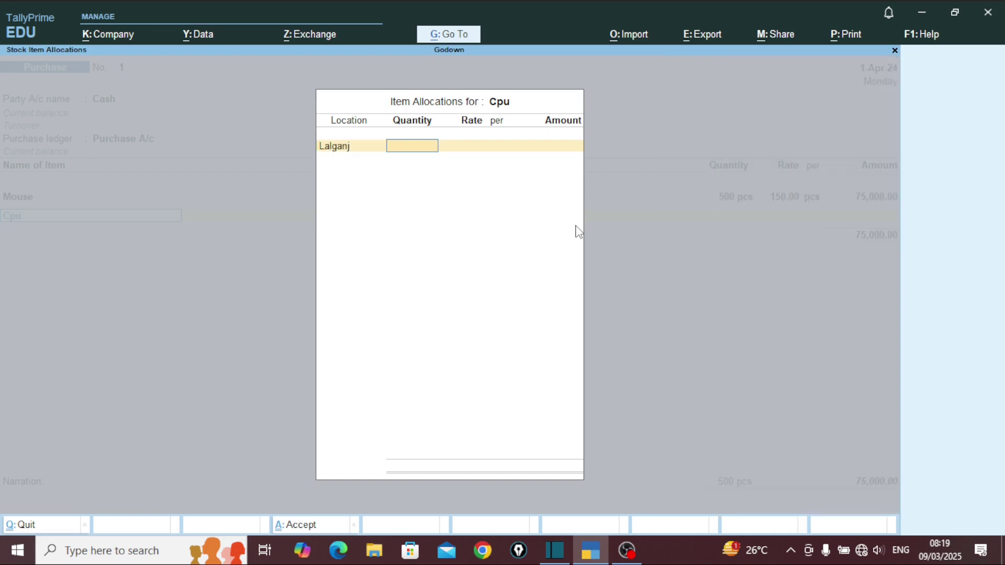
{"action": "type", "text": "500"}
{"action": "key", "text": "Return"}
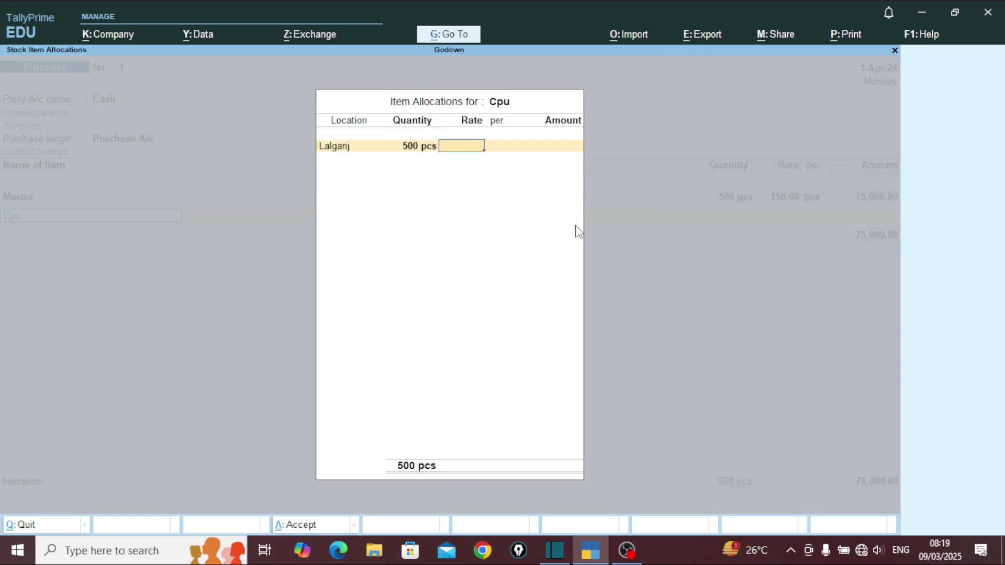
{"action": "type", "text": "4500"}
{"action": "key", "text": "Return"}
{"action": "key", "text": "Return"}
{"action": "key", "text": "Return"}
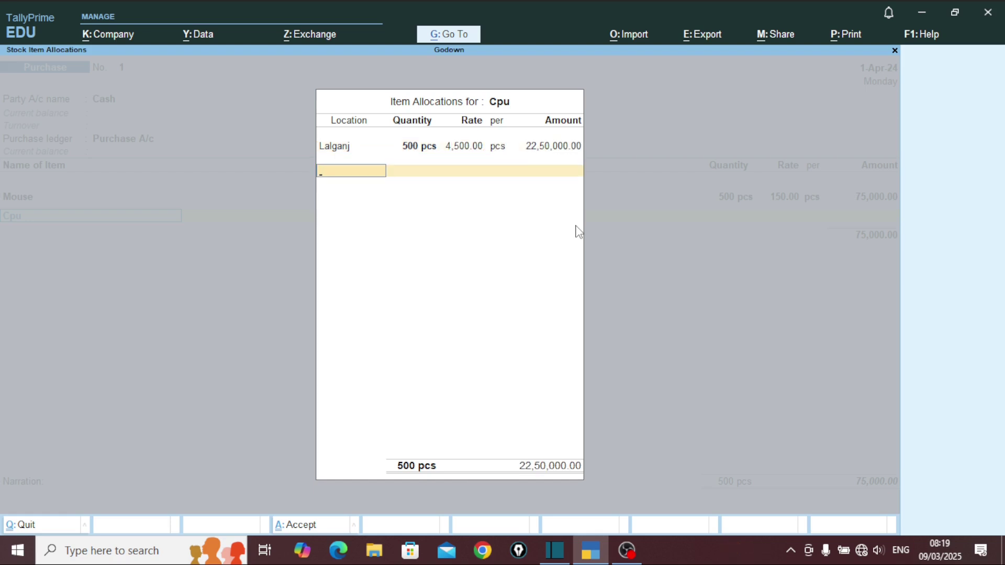
{"action": "key", "text": "Return"}
{"action": "key", "text": "Return"}
{"action": "key", "text": "Return"}
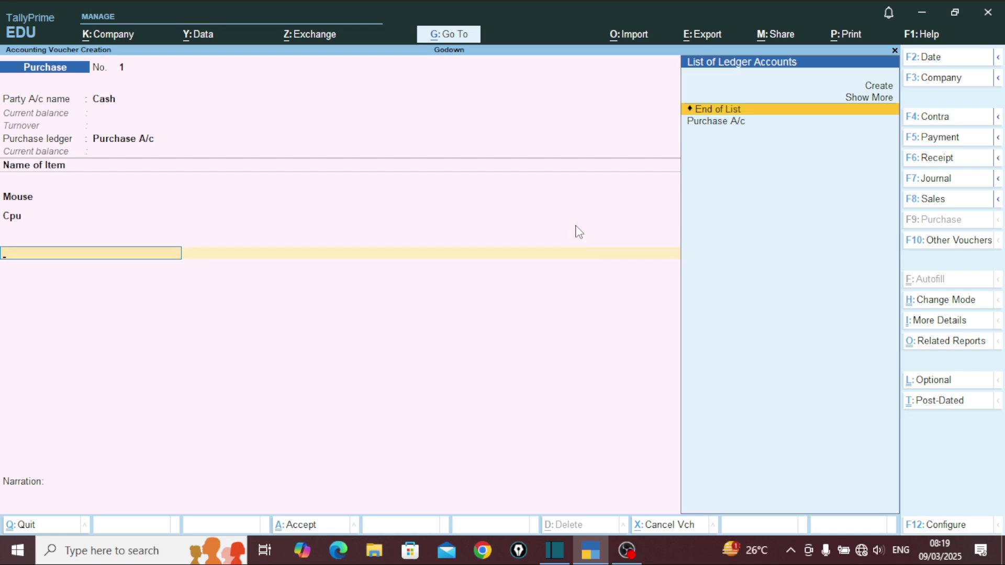
Review the location, quantity, rate and amount allocated to the Cpu item in the purchase voucher.
{"action": "key", "text": "BackSpace"}
{"action": "key", "text": "BackSpace"}
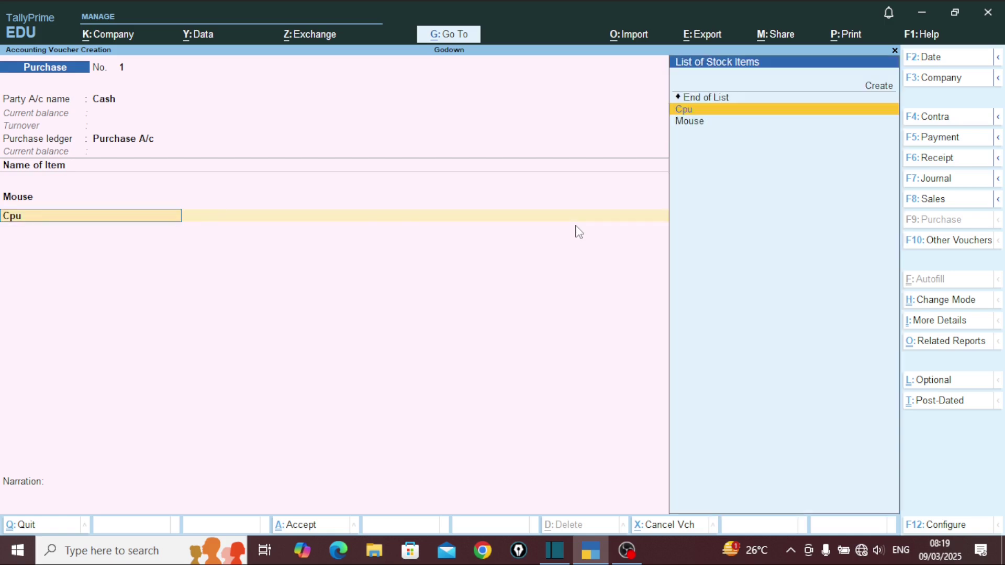
{"action": "key", "text": "Return"}
{"action": "key", "text": "Return"}
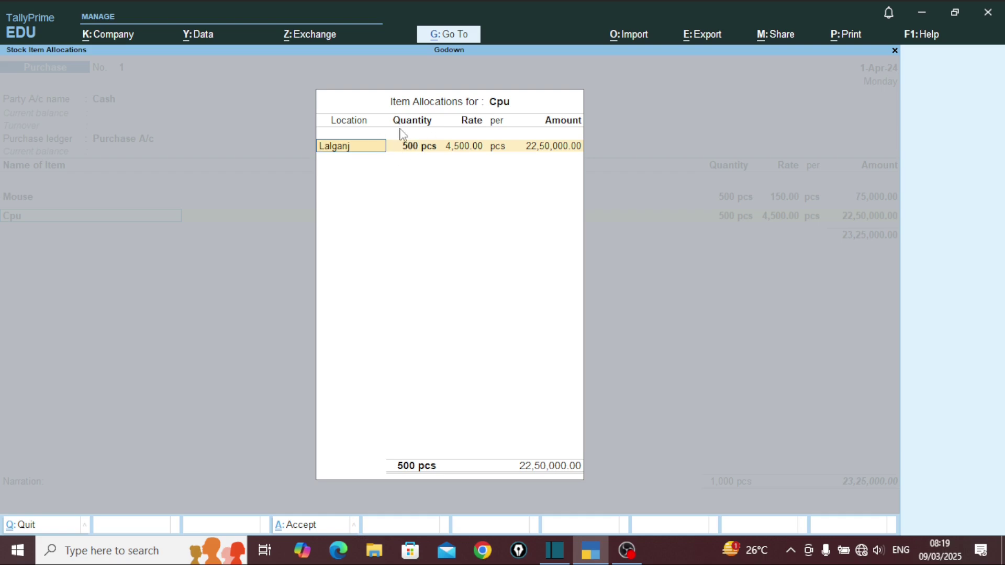
{"action": "key", "text": "Return"}
{"action": "key", "text": "Return"}
{"action": "key", "text": "Return"}
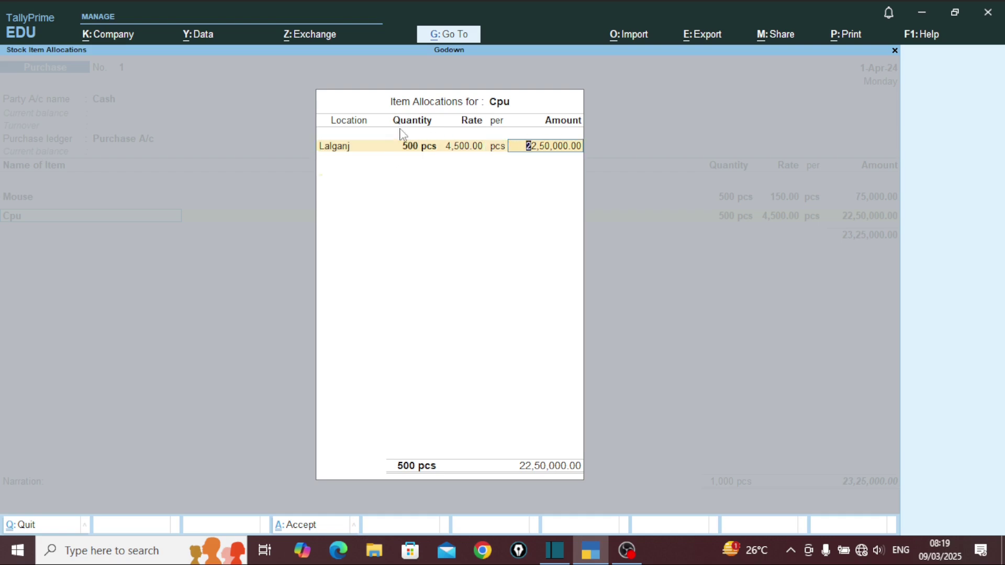
{"action": "key", "text": "Return"}
{"action": "key", "text": "Return"}
{"action": "key", "text": "Return"}
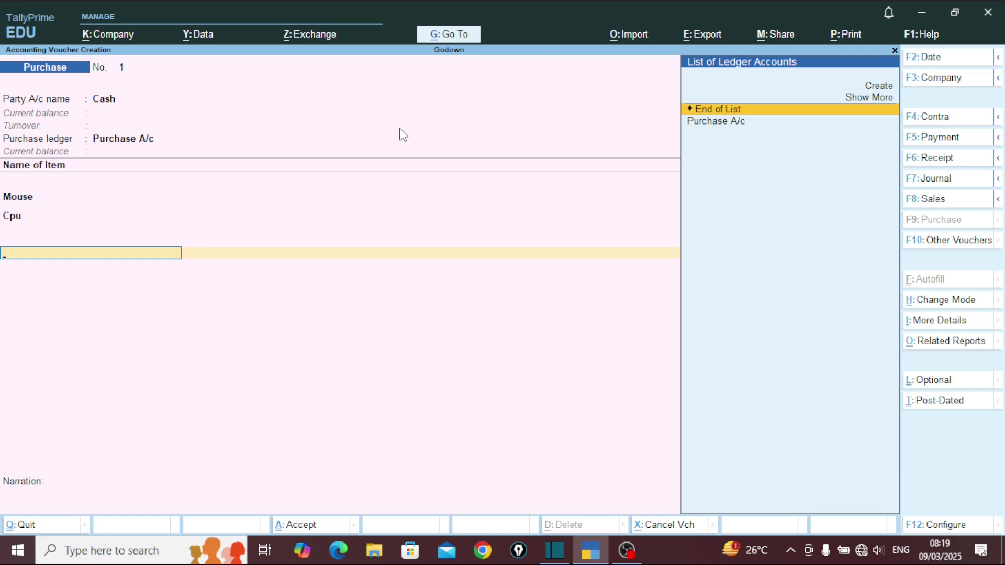
Finish the purchase voucher without additional ledgers or narration and save it.
{"action": "key", "text": "Return"}
{"action": "key", "text": "Return"}
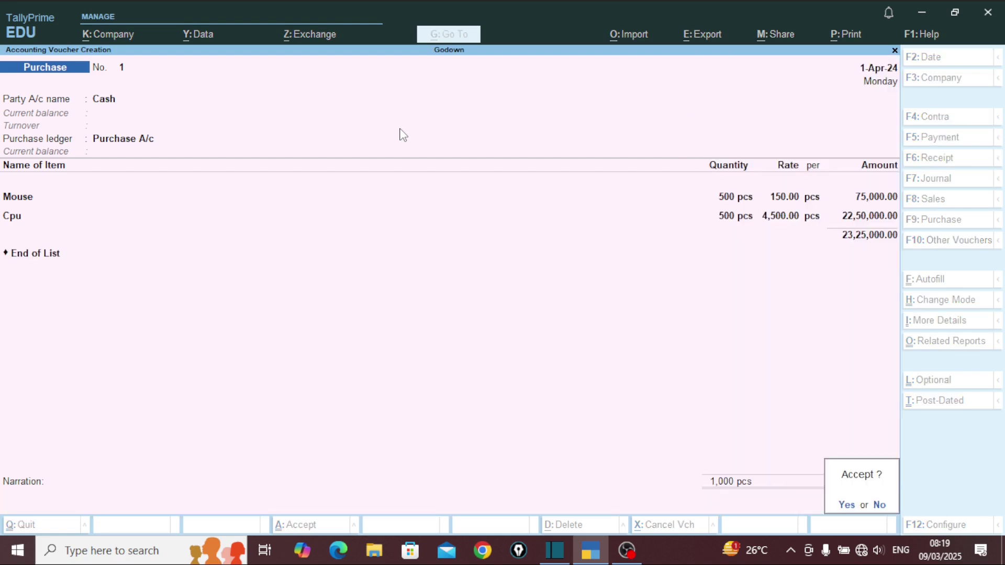
{"action": "key", "text": "Return"}
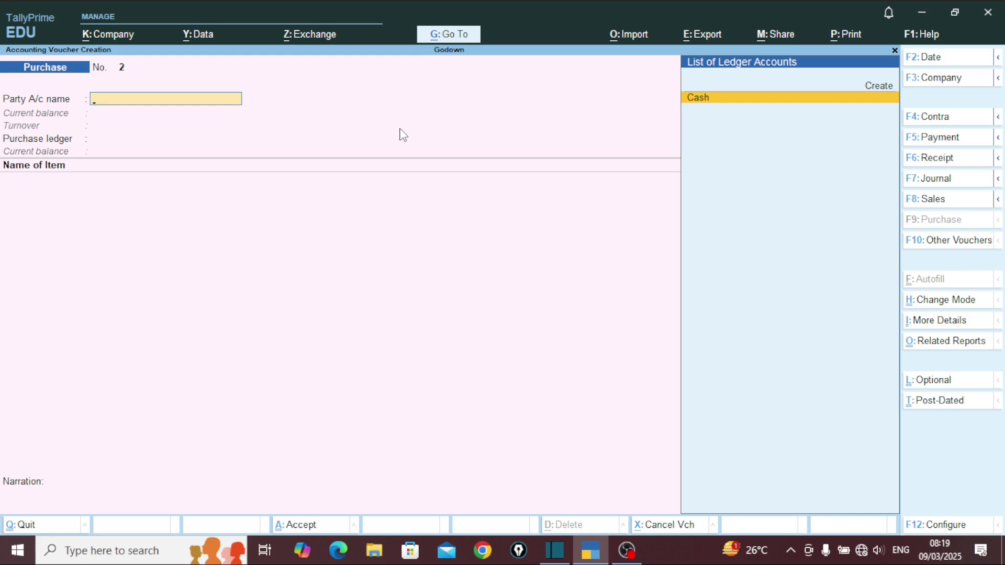
Switch to a new sales voucher and enter sale/001 as its reference number.
{"action": "key", "text": "F8"}
{"action": "type", "text": "sa"}
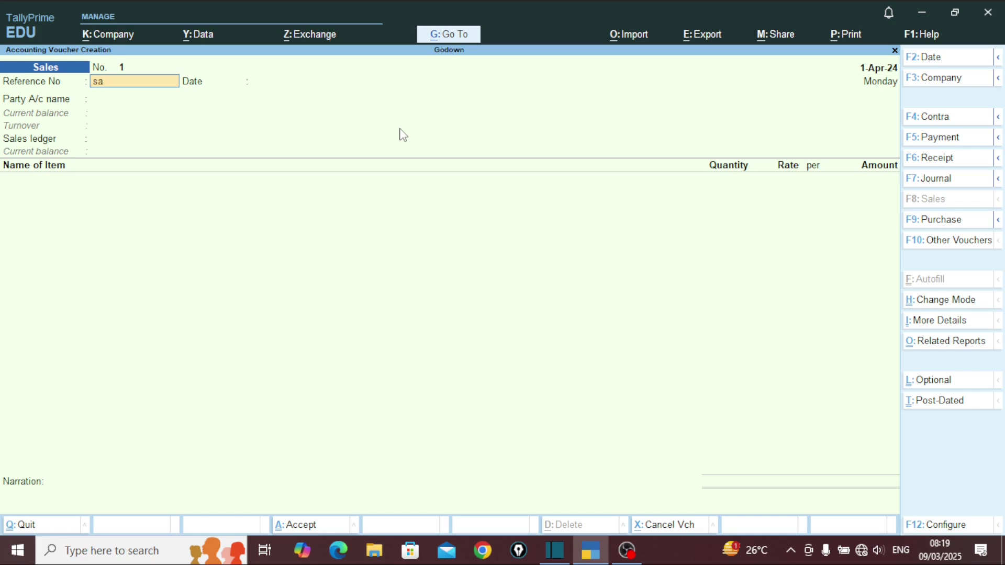
{"action": "type", "text": "le/001"}
{"action": "key", "text": "Return"}
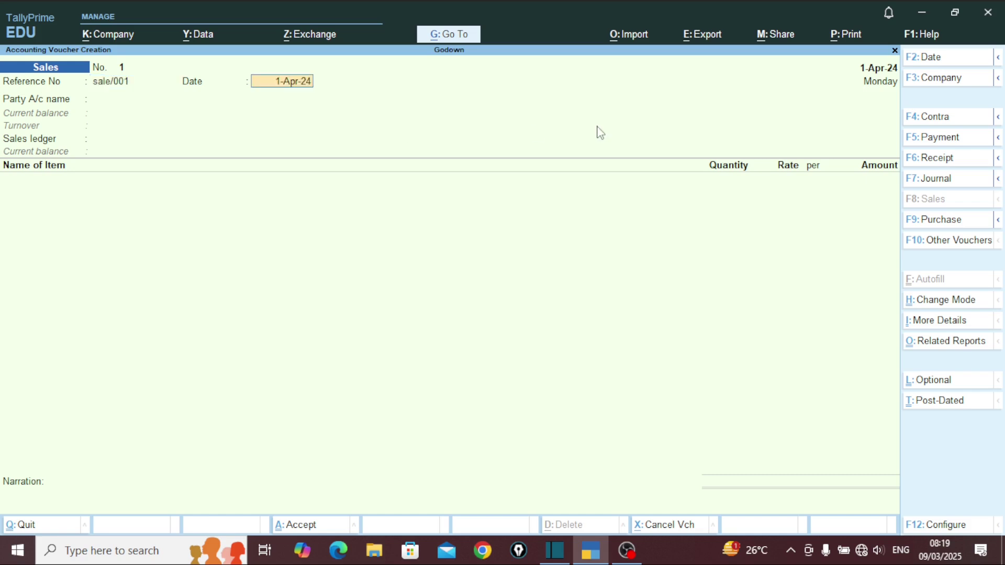
Keep the reference date, set Cash as the sales voucher's party account, and leave the dispatch details blank.
{"action": "key", "text": "Return"}
{"action": "key", "text": "Return"}
{"action": "key", "text": "Return"}
{"action": "key", "text": "Return"}
{"action": "key", "text": "Return"}
{"action": "key", "text": "Return"}
{"action": "key", "text": "Return"}
{"action": "key", "text": "Return"}
{"action": "key", "text": "Return"}
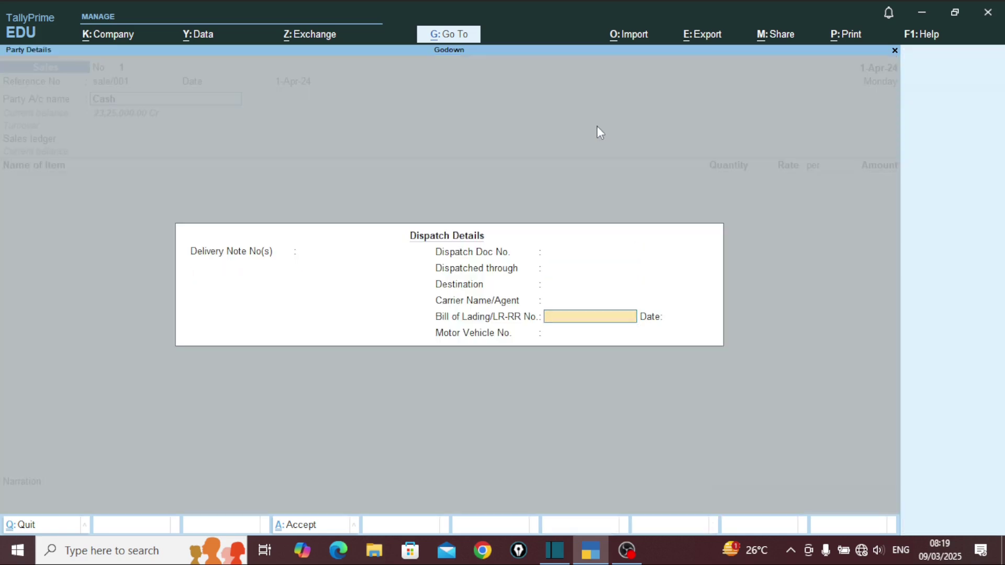
{"action": "key", "text": "Return"}
Create a ledger named Sale A/c under Sales Accounts as the sales voucher's sales ledger.
{"action": "key", "text": "alt+c"}
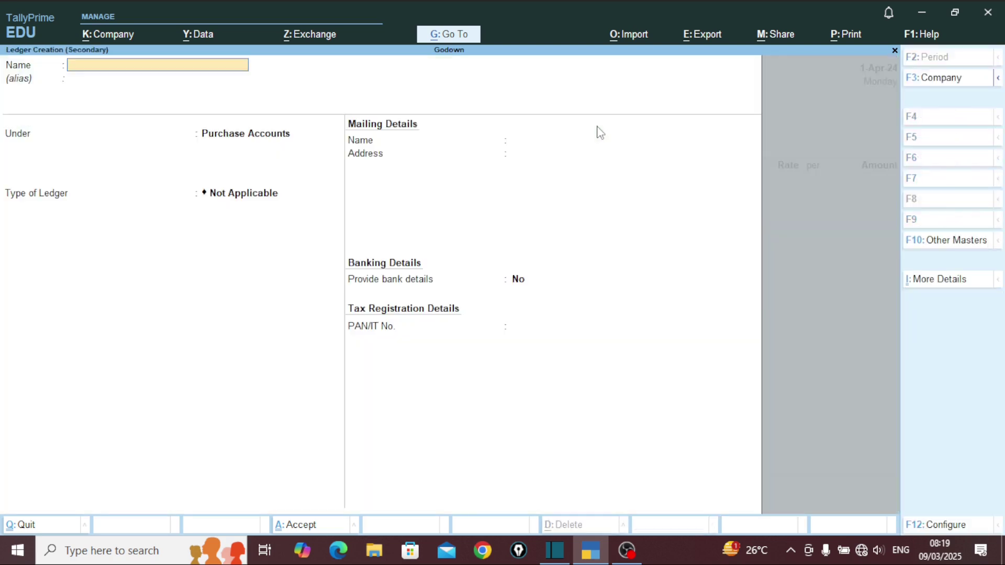
{"action": "type", "text": "Sale A/c"}
{"action": "key", "text": "Return"}
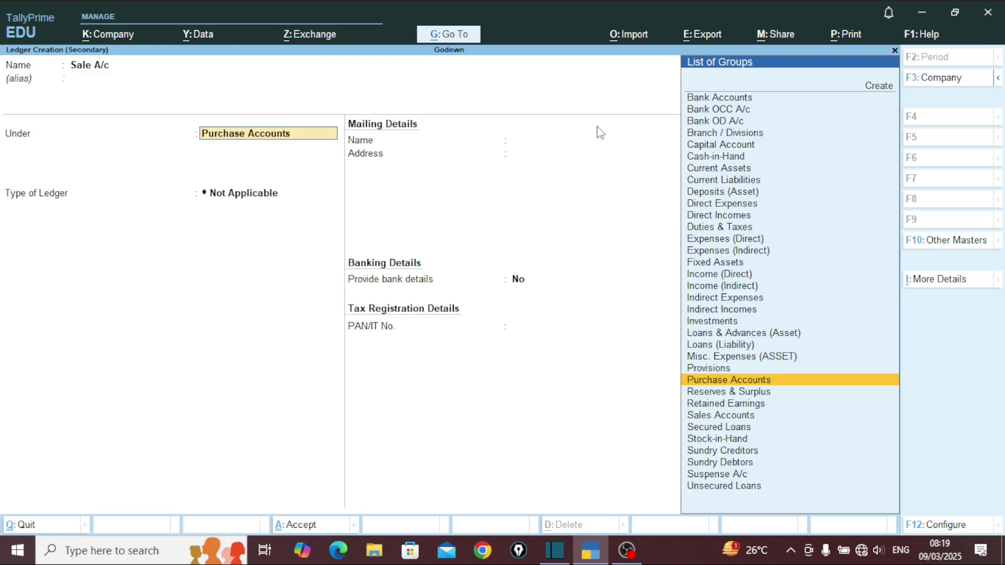
{"action": "type", "text": "S"}
{"action": "key", "text": "Return"}
{"action": "key", "text": "Return"}
{"action": "key", "text": "Return"}
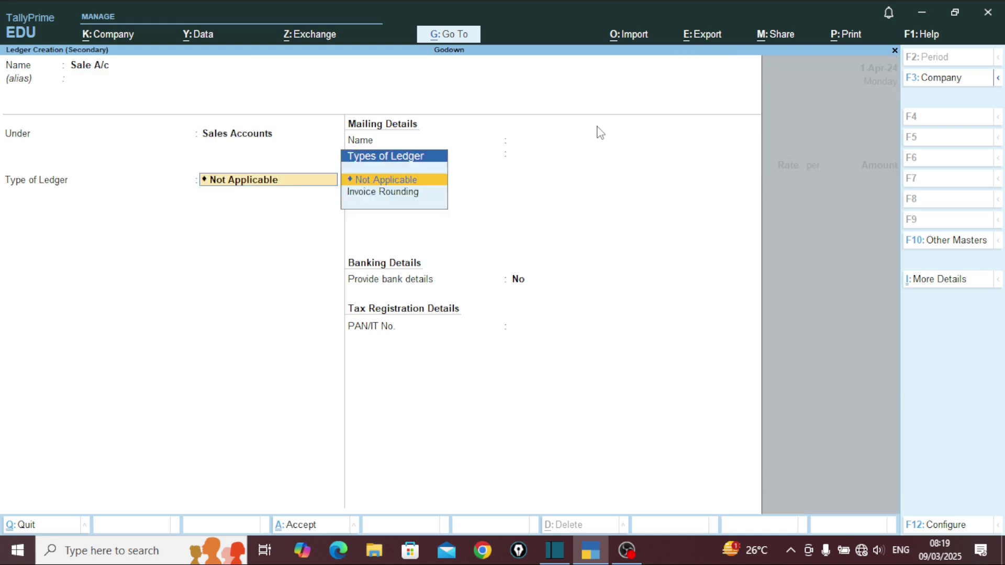
{"action": "key", "text": "Return"}
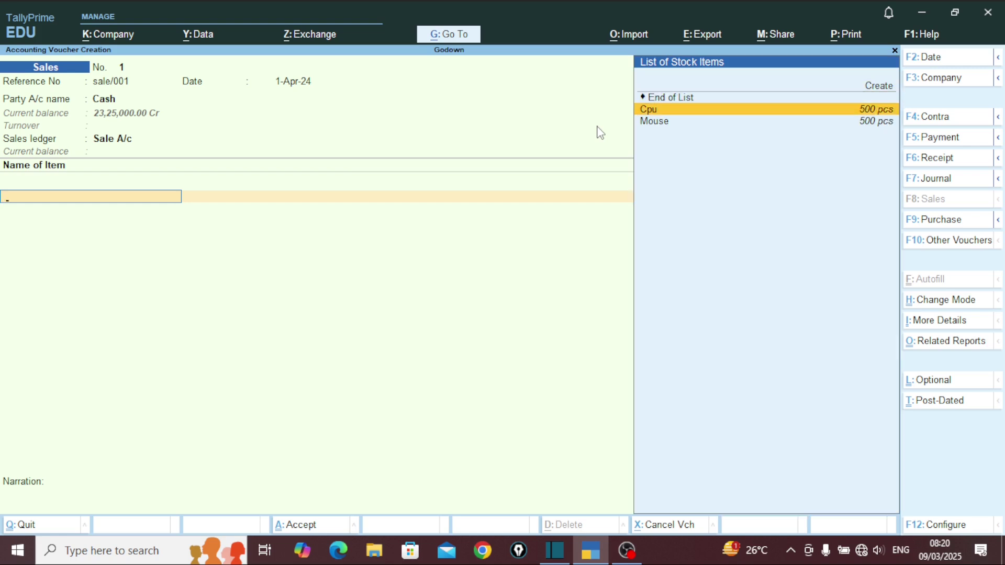
Add the Mouse item to the sales voucher, with 100 pcs from the Lalganj location at a rate of 300.
{"action": "key", "text": "Down"}
{"action": "key", "text": "Return"}
{"action": "key", "text": "Return"}
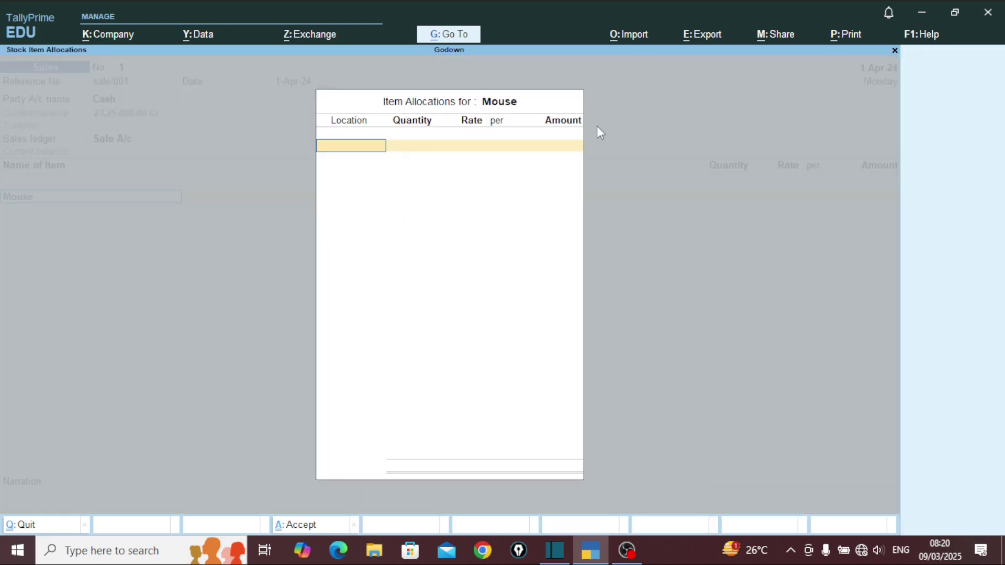
{"action": "key", "text": "Down"}
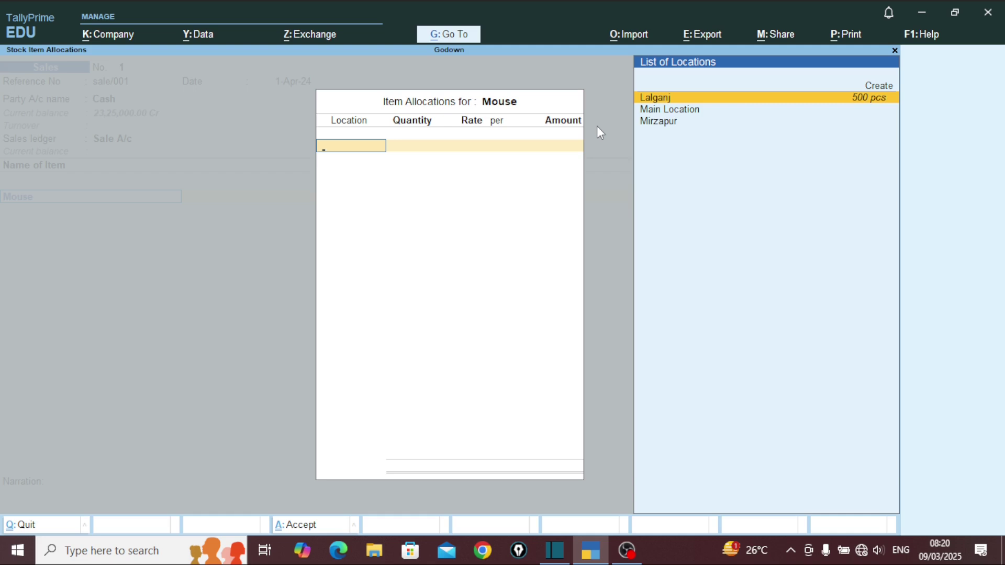
{"action": "key", "text": "Return"}
{"action": "type", "text": "1"}
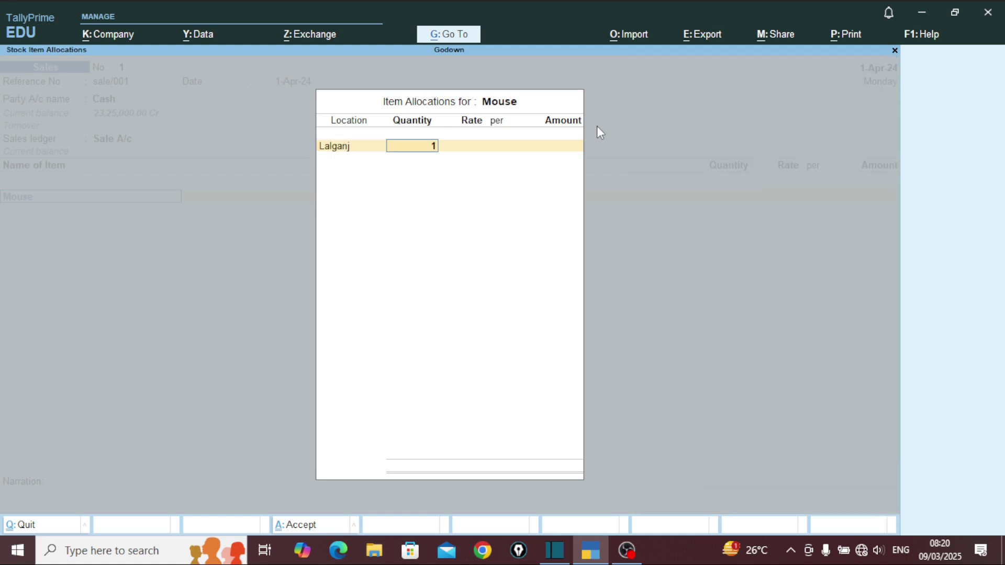
{"action": "type", "text": "00"}
{"action": "key", "text": "Return"}
{"action": "type", "text": "300"}
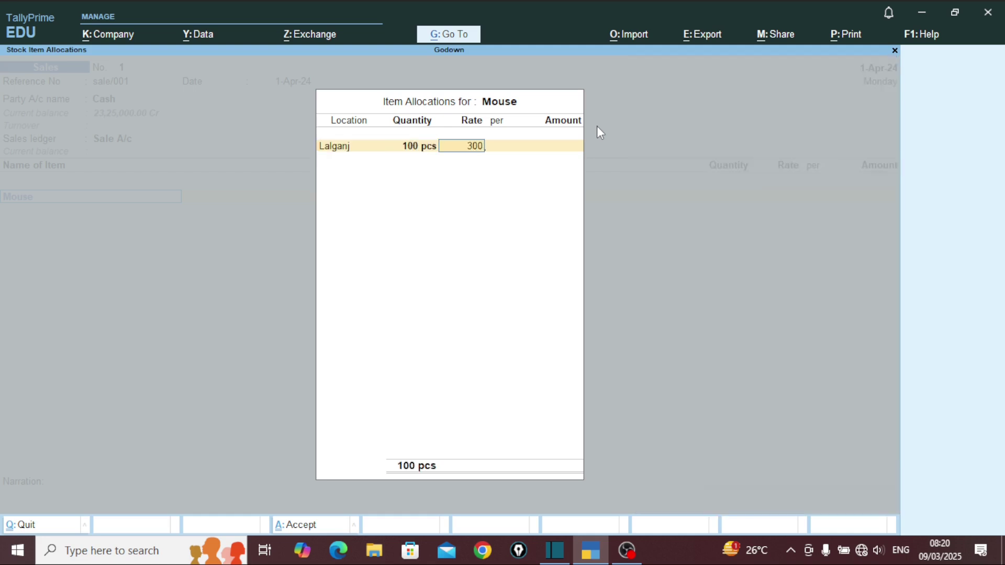
{"action": "key", "text": "Return"}
{"action": "key", "text": "Return"}
{"action": "key", "text": "Return"}
{"action": "key", "text": "Return"}
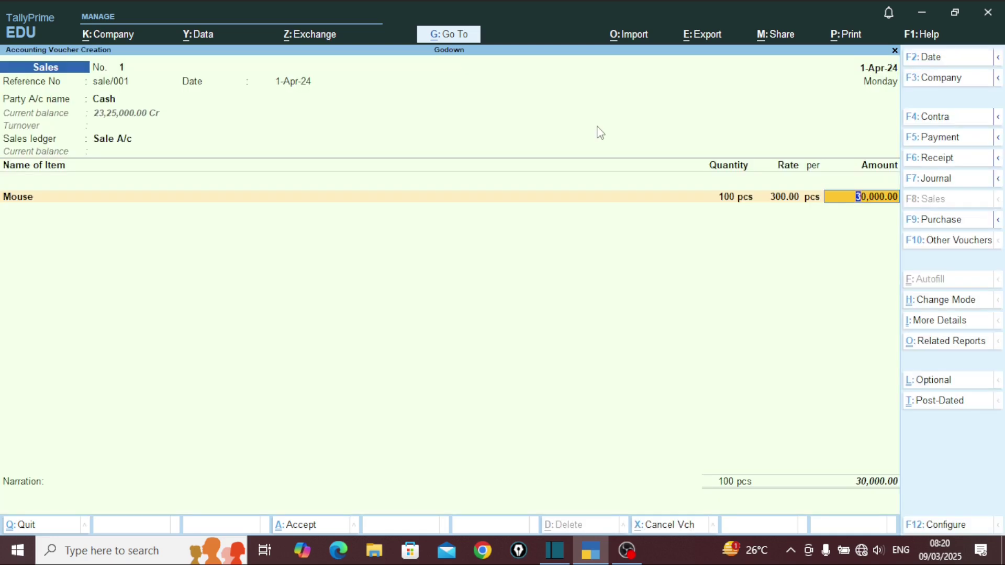
{"action": "key", "text": "Return"}
Add the Cpu item to the sales voucher, with 100 pcs from the Lalganj location at a rate of 5000.
{"action": "key", "text": "Down"}
{"action": "key", "text": "Return"}
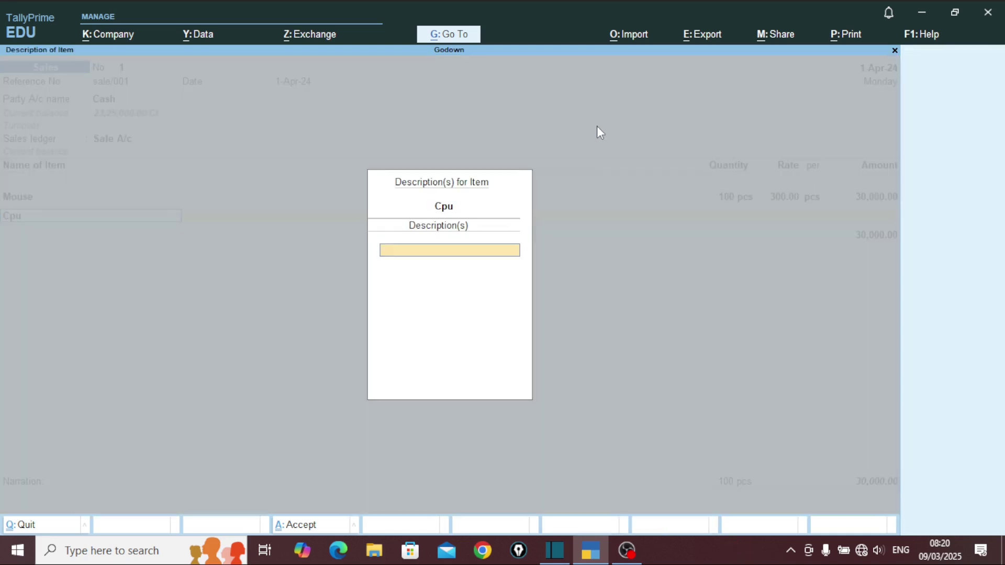
{"action": "key", "text": "Return"}
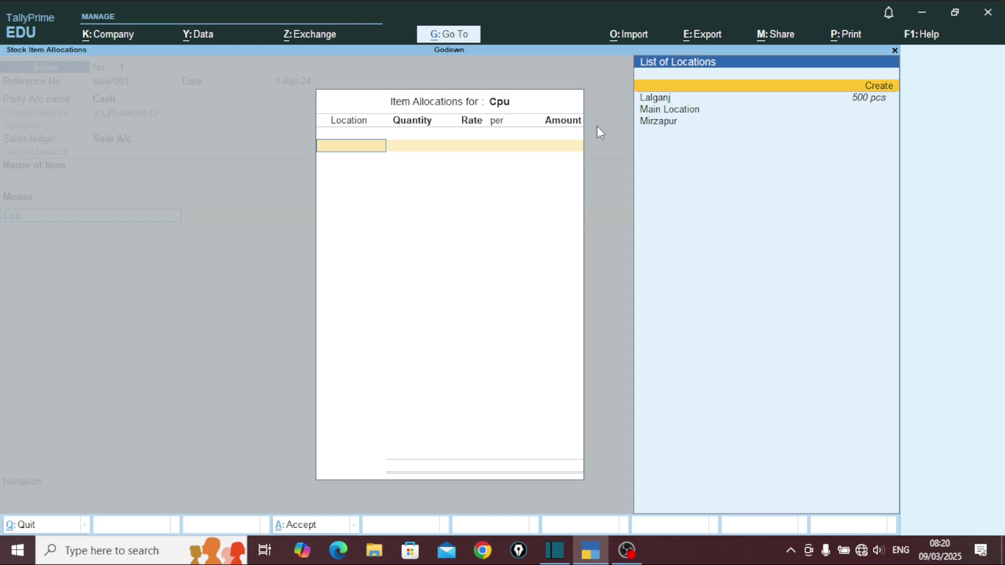
{"action": "key", "text": "Down"}
{"action": "key", "text": "Return"}
{"action": "type", "text": "100"}
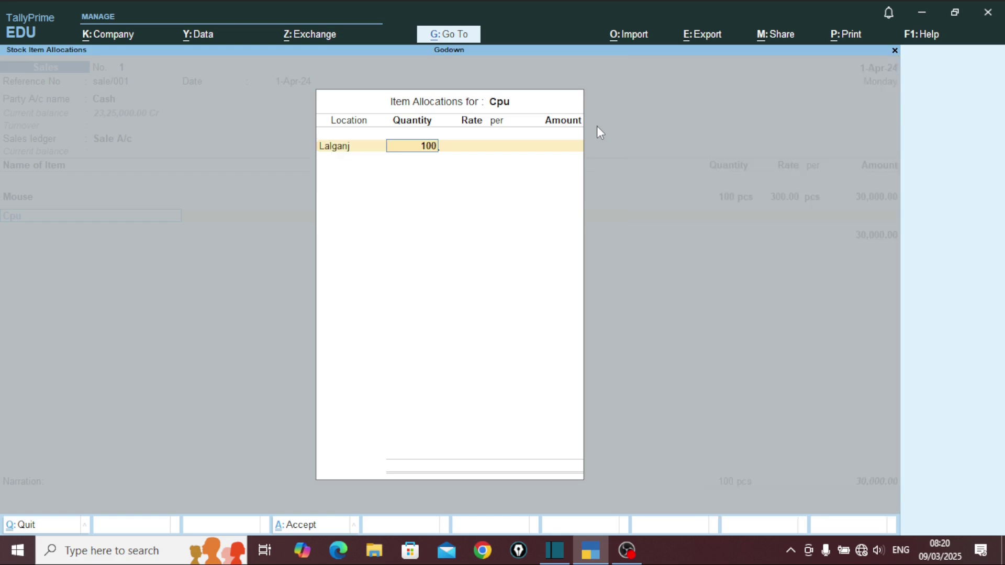
{"action": "key", "text": "Return"}
{"action": "type", "text": "5,000"}
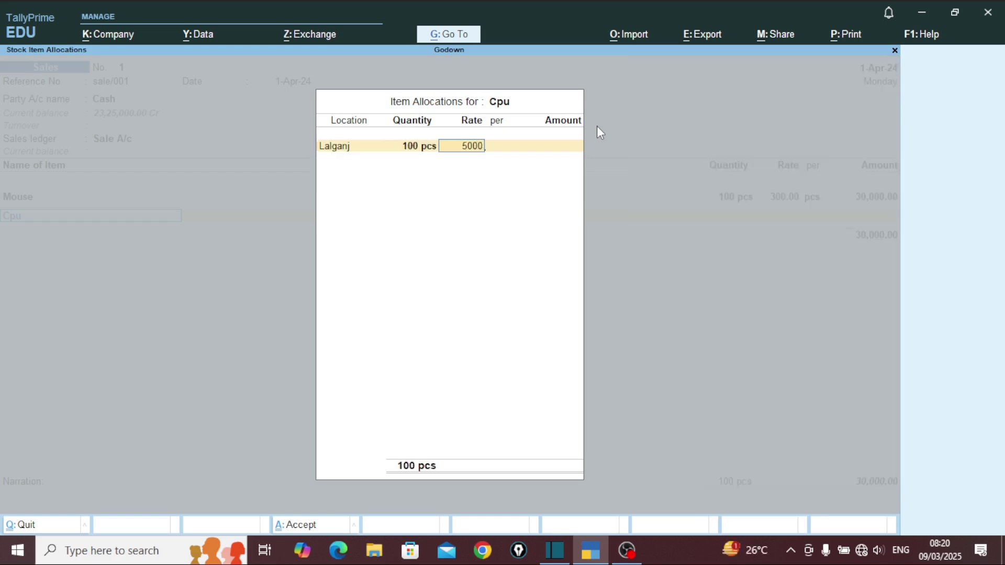
{"action": "key", "text": "Return"}
{"action": "key", "text": "Return"}
{"action": "key", "text": "Return"}
{"action": "key", "text": "Return"}
{"action": "key", "text": "Return"}
{"action": "key", "text": "Return"}
{"action": "key", "text": "Return"}
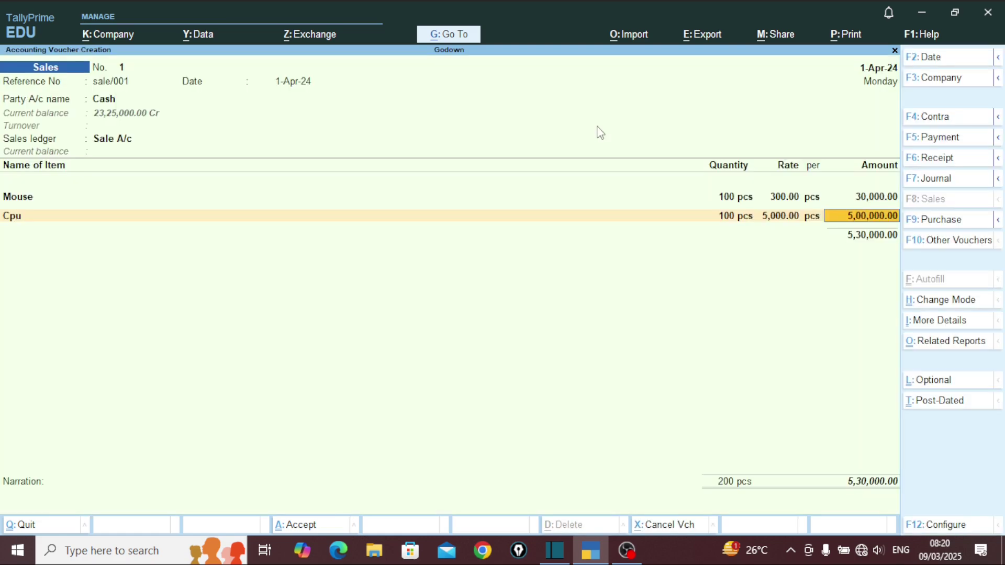
Save the sales voucher with a blank narration and leave voucher creation.
{"action": "key", "text": "Return"}
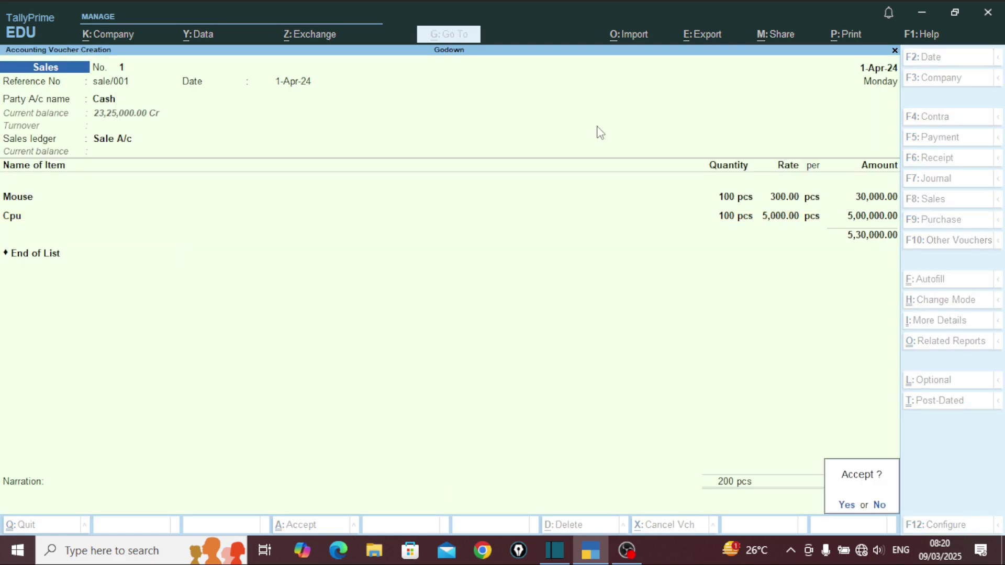
{"action": "key", "text": "Return"}
{"action": "key", "text": "Escape"}
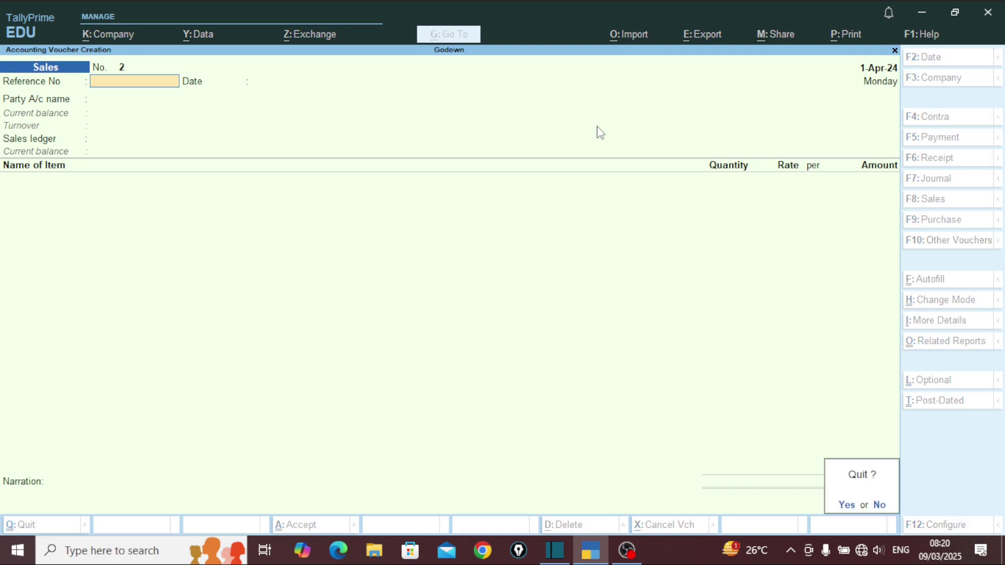
{"action": "key", "text": "Return"}
Open the Statements of Inventory among the additional reports.
{"action": "key", "text": "Down"}
{"action": "key", "text": "Down"}
{"action": "key", "text": "Down"}
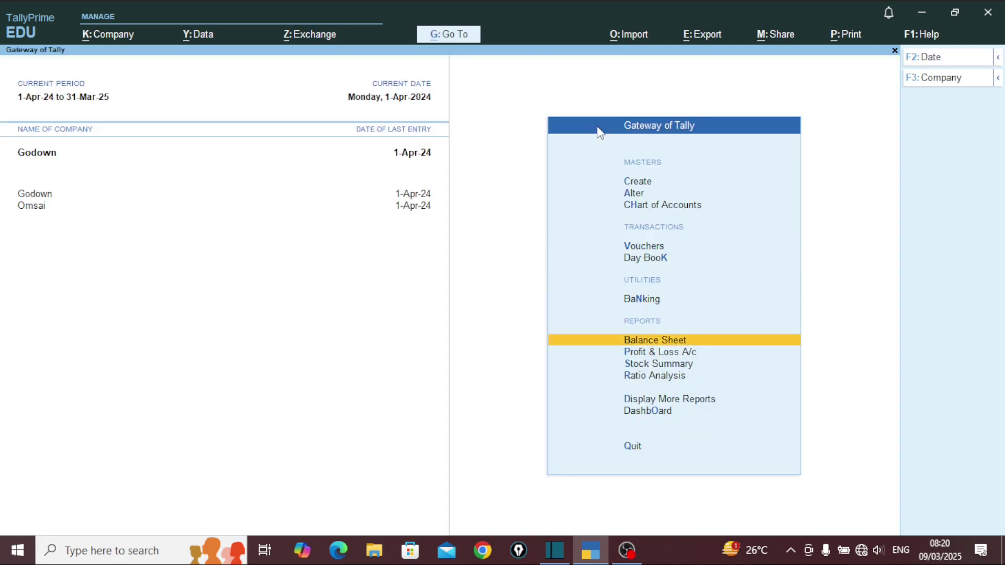
{"action": "key", "text": "Down"}
{"action": "key", "text": "Down"}
{"action": "key", "text": "Down"}
{"action": "key", "text": "Down"}
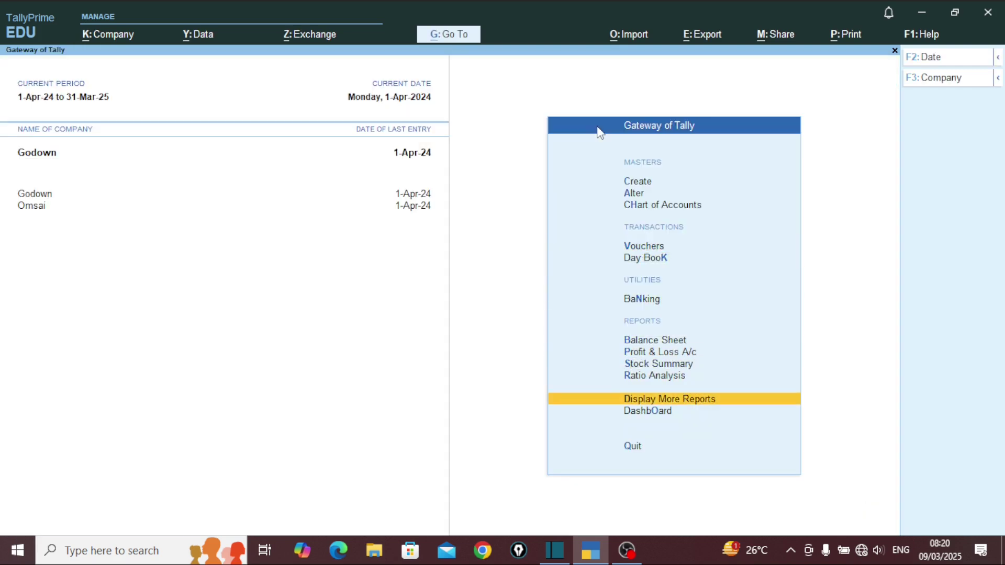
{"action": "key", "text": "Return"}
{"action": "key", "text": "Down"}
{"action": "key", "text": "Down"}
{"action": "key", "text": "Down"}
{"action": "key", "text": "Down"}
{"action": "key", "text": "Down"}
{"action": "key", "text": "Down"}
{"action": "key", "text": "Down"}
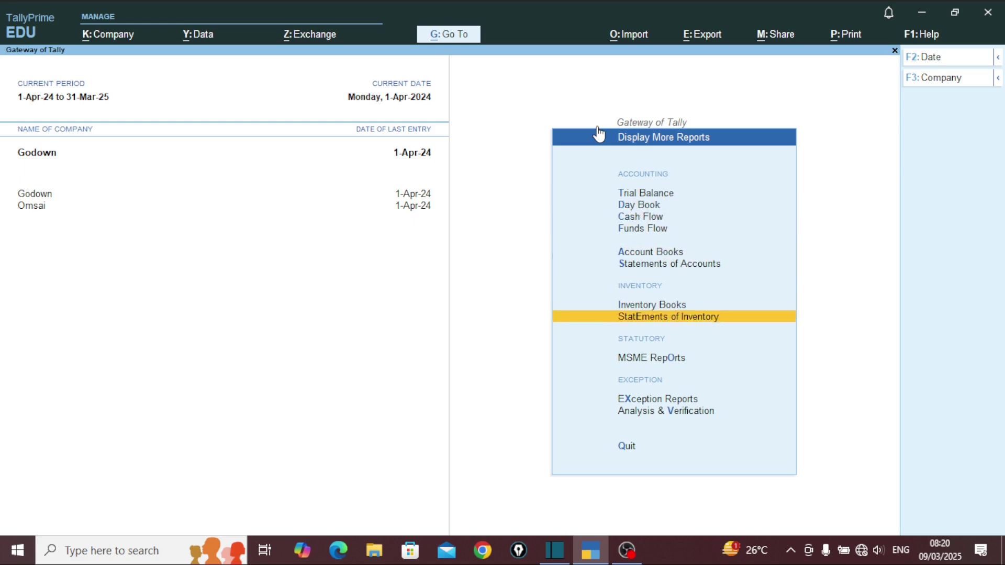
{"action": "key", "text": "Return"}
Examine the Stock Query for the Mouse item, including its purchases, sales and location details, and return to the Gateway of Tally.
{"action": "key", "text": "Return"}
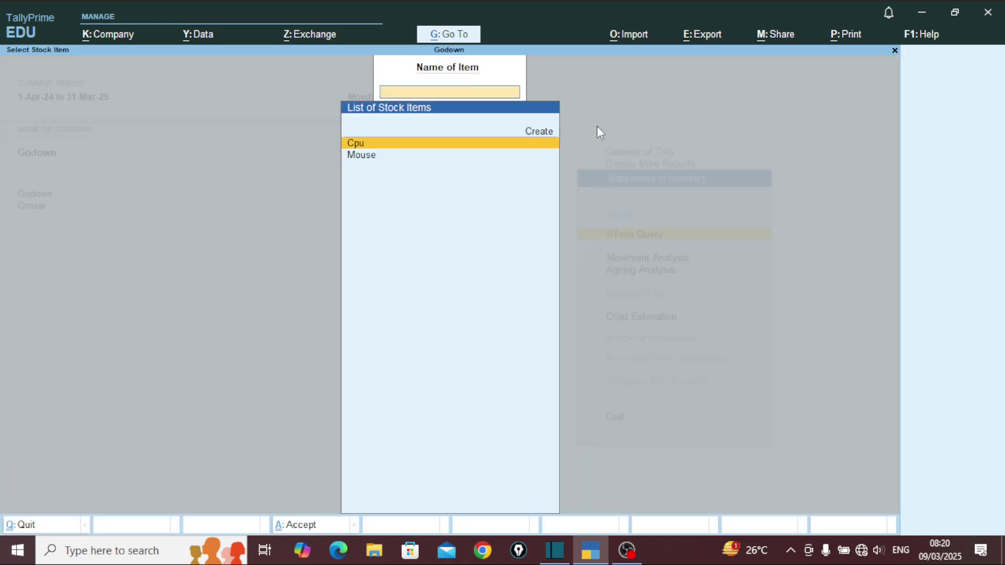
{"action": "key", "text": "Down"}
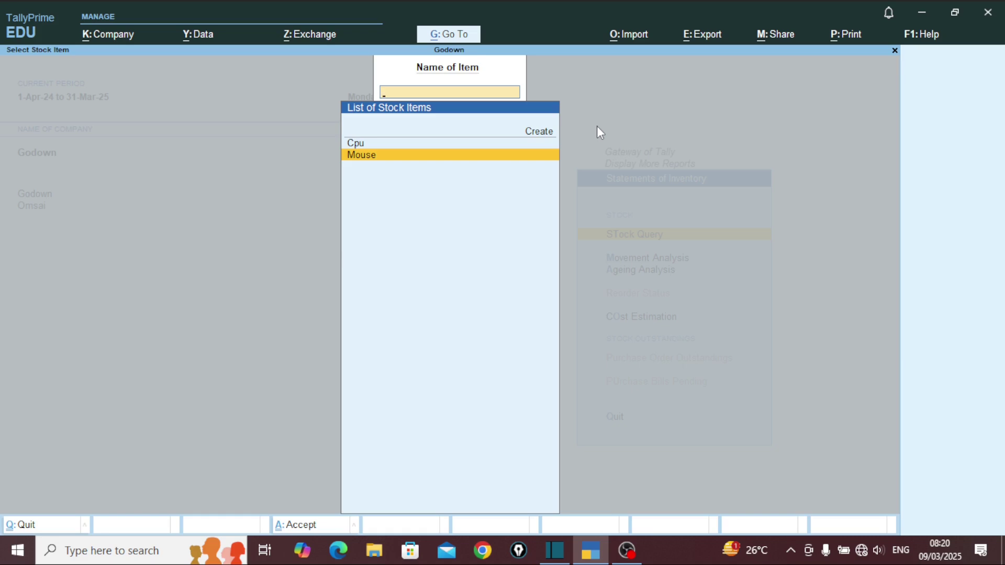
{"action": "key", "text": "Return"}
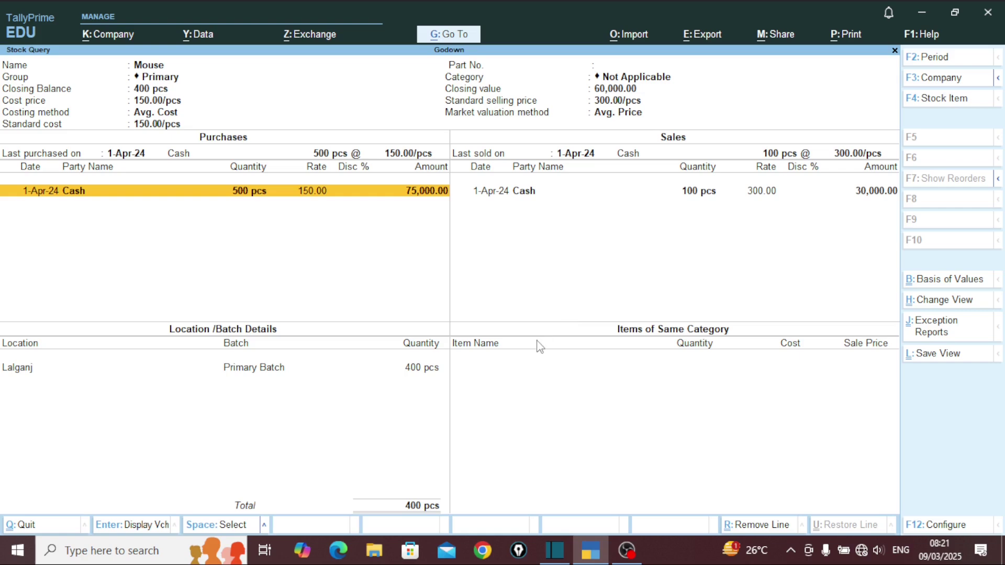
{"action": "key", "text": "Escape"}
{"action": "key", "text": "Escape"}
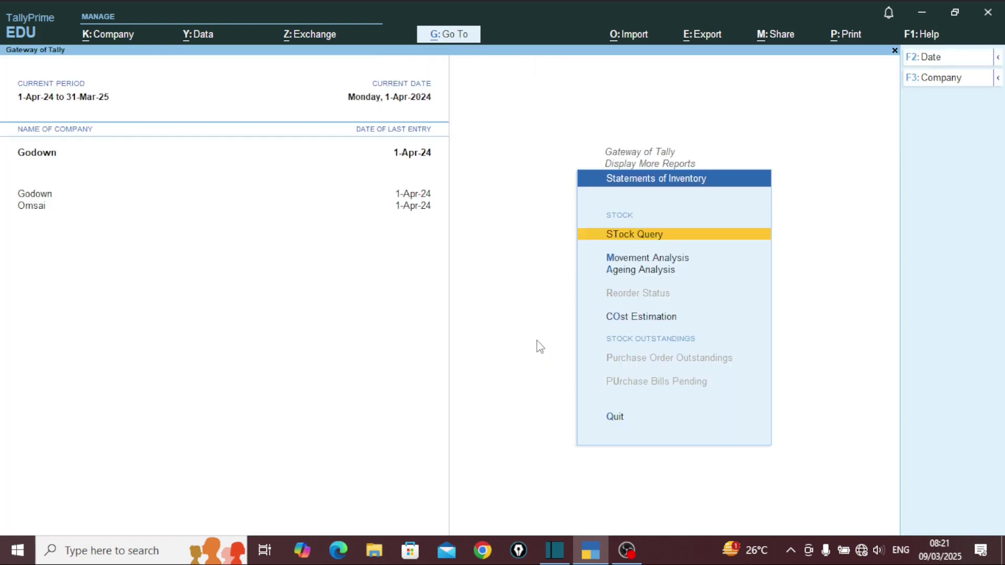
{"action": "key", "text": "Escape"}
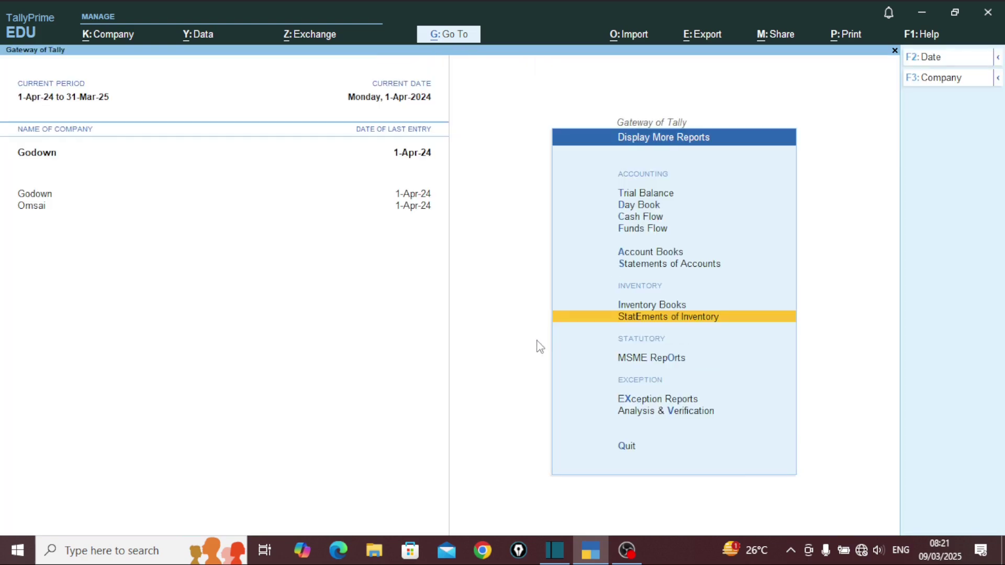
{"action": "key", "text": "Escape"}
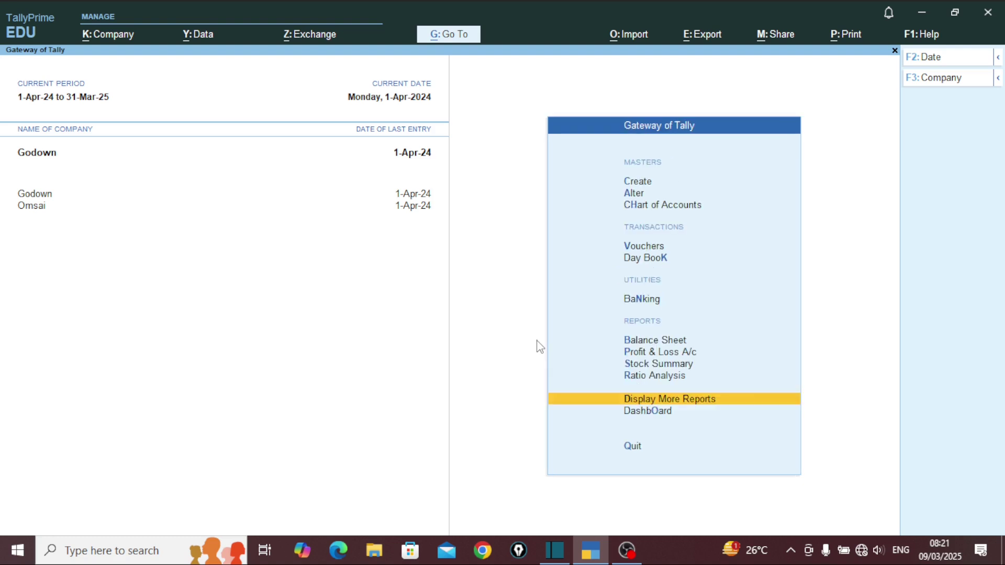
{"action": "key", "text": "Escape"}
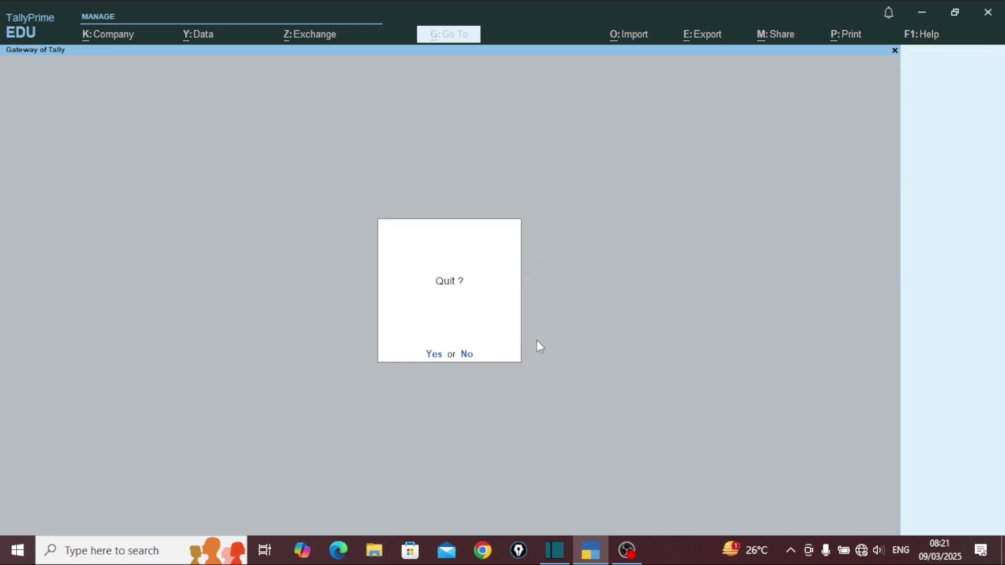
{"action": "key", "text": "n"}
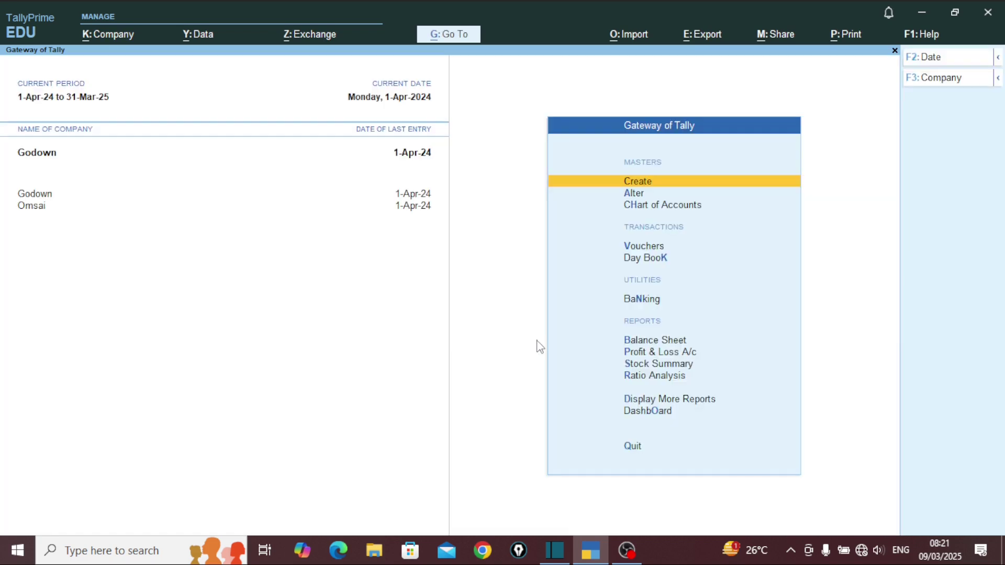
Start a new Stock Journal voucher for transferring materials.
{"action": "key", "text": "Down"}
{"action": "key", "text": "Down"}
{"action": "key", "text": "Down"}
{"action": "key", "text": "Return"}
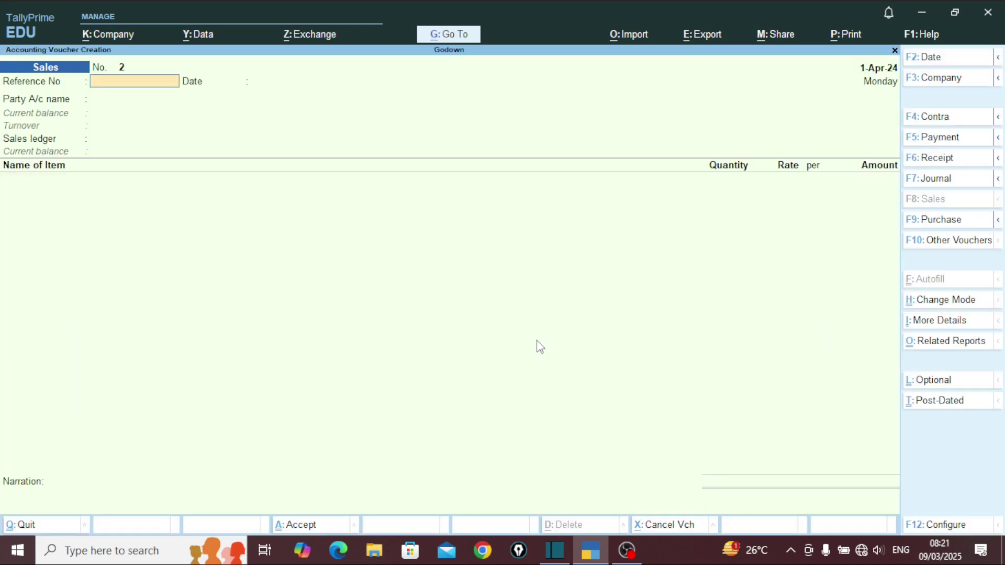
{"action": "left_click", "coordinate": [947, 248]}
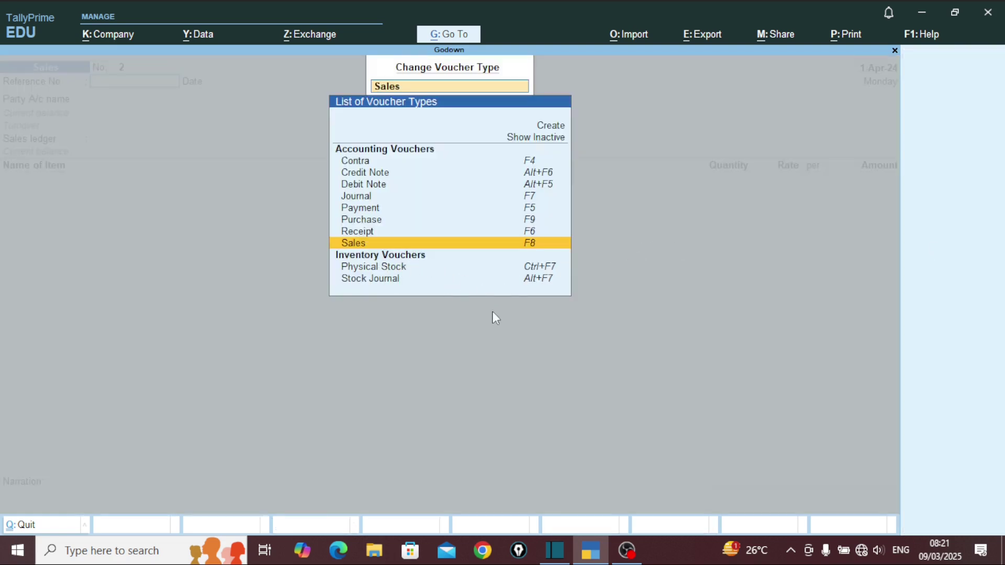
{"action": "key", "text": "Down"}
{"action": "key", "text": "Down"}
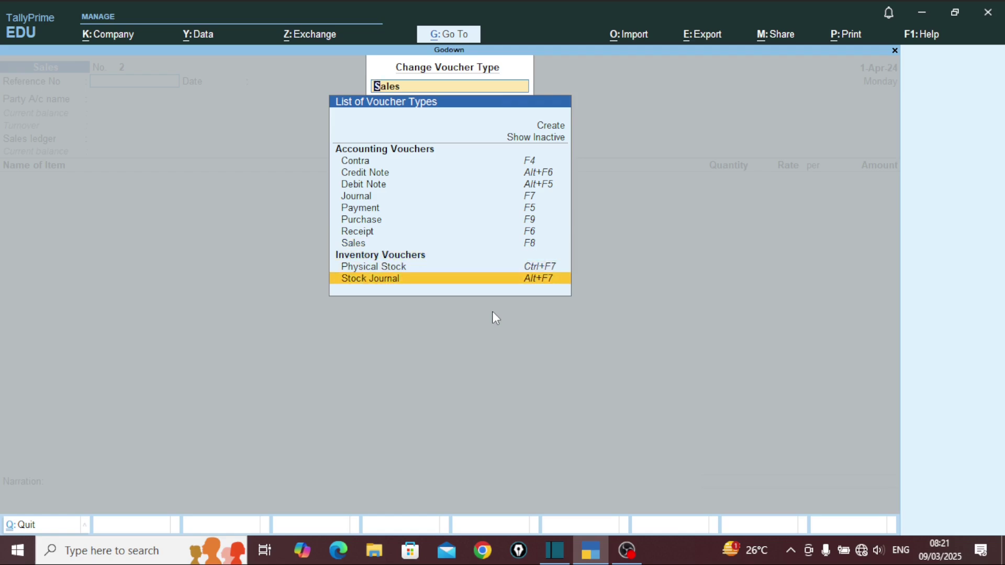
{"action": "key", "text": "Return"}
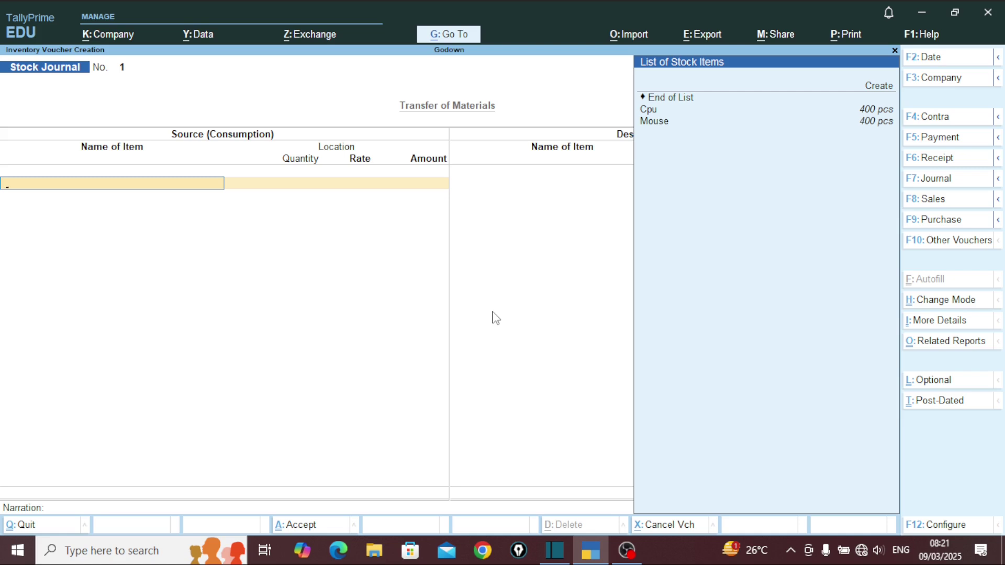
Add the Mouse item as the stock journal's source, with 400 pcs from the Lalganj location and no description.
{"action": "key", "text": "Down"}
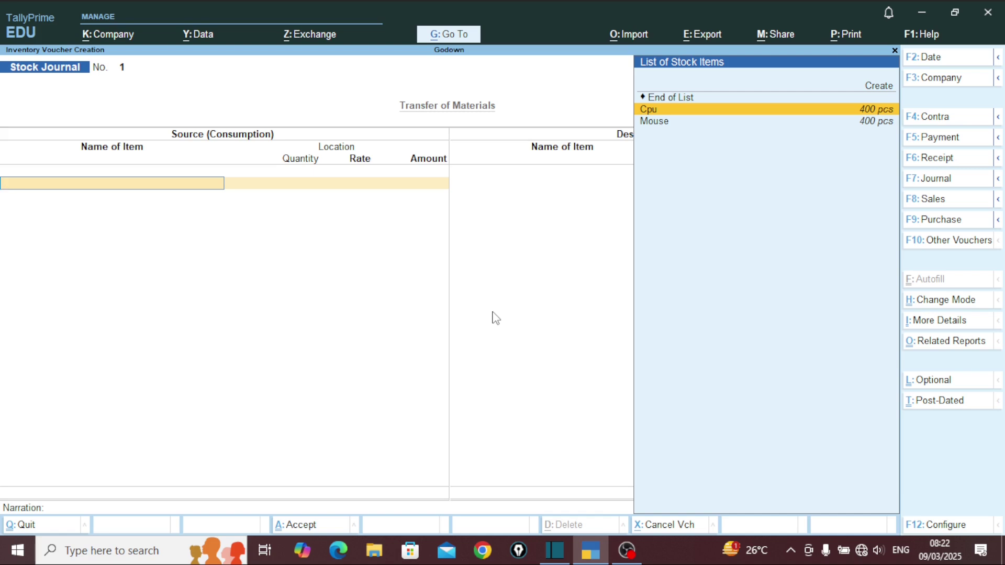
{"action": "key", "text": "Down"}
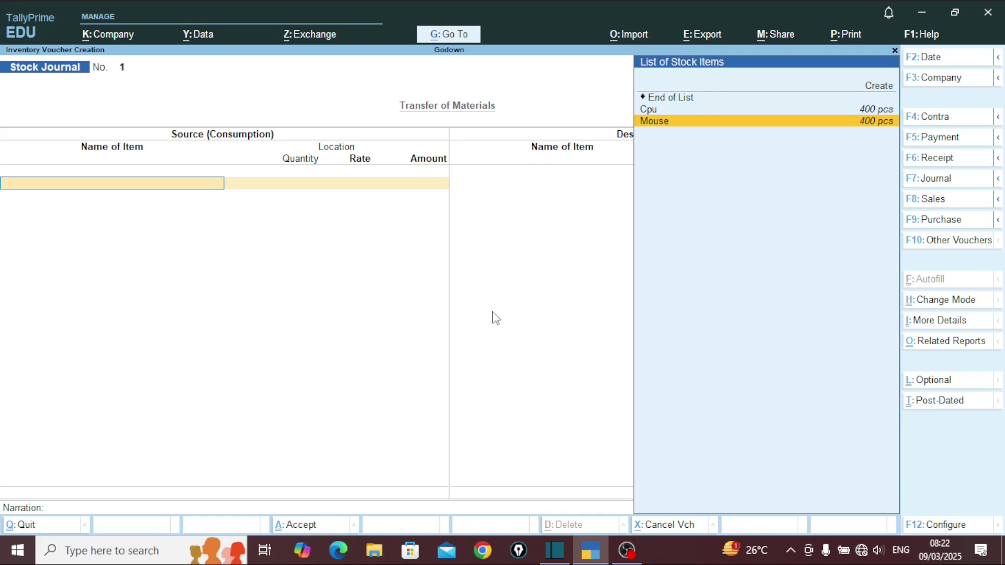
{"action": "key", "text": "Return"}
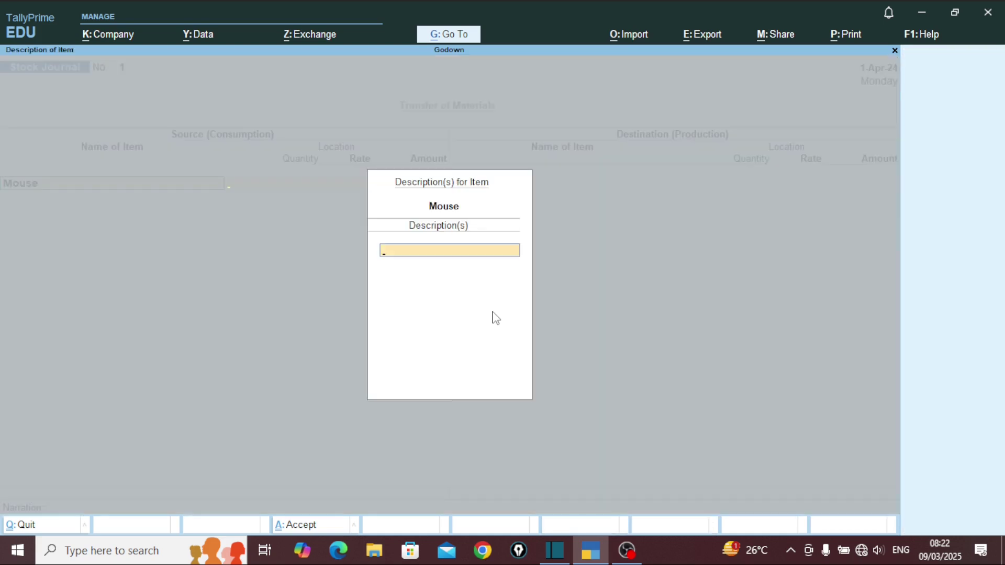
{"action": "key", "text": "Return"}
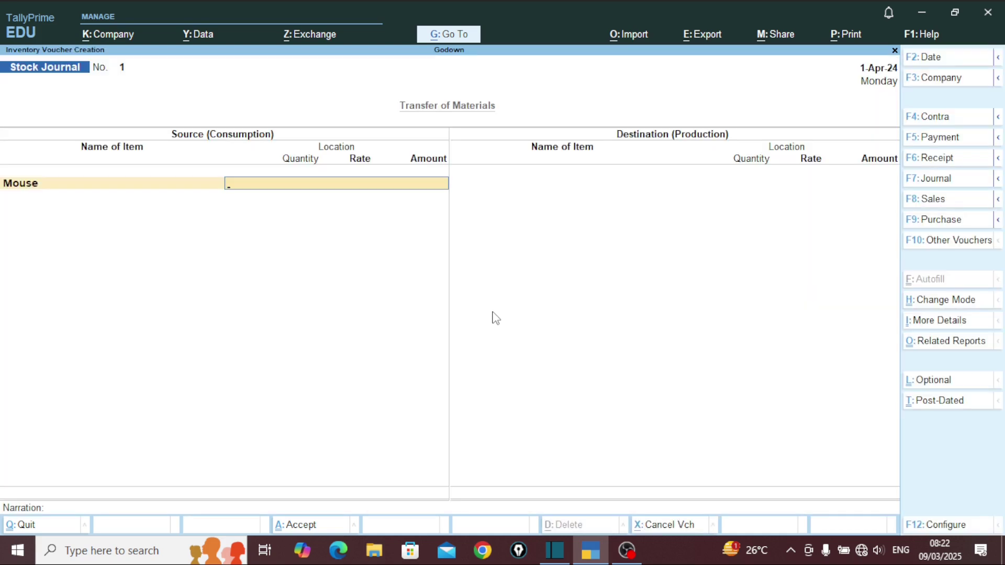
{"action": "type", "text": "4"}
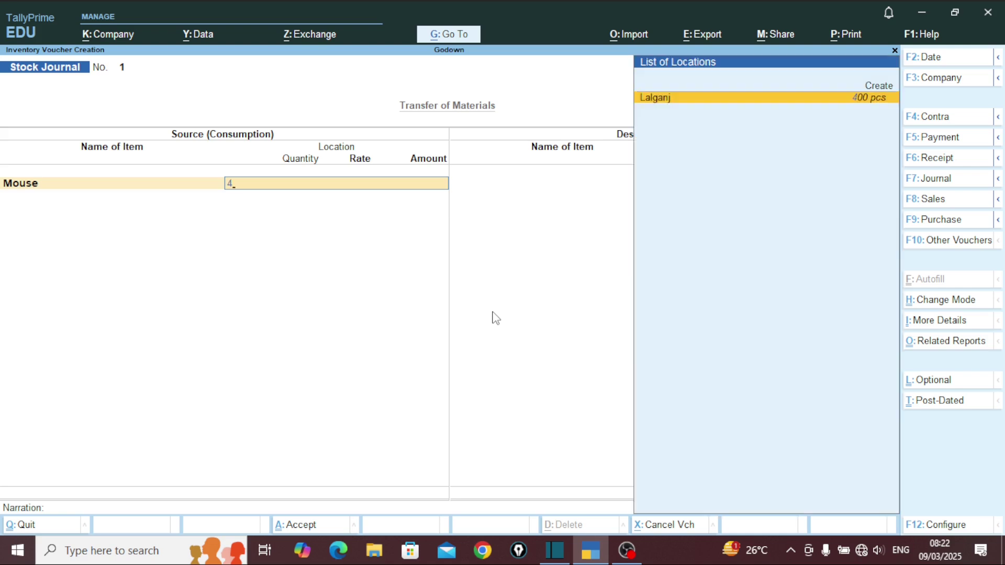
{"action": "type", "text": "00"}
{"action": "key", "text": "Return"}
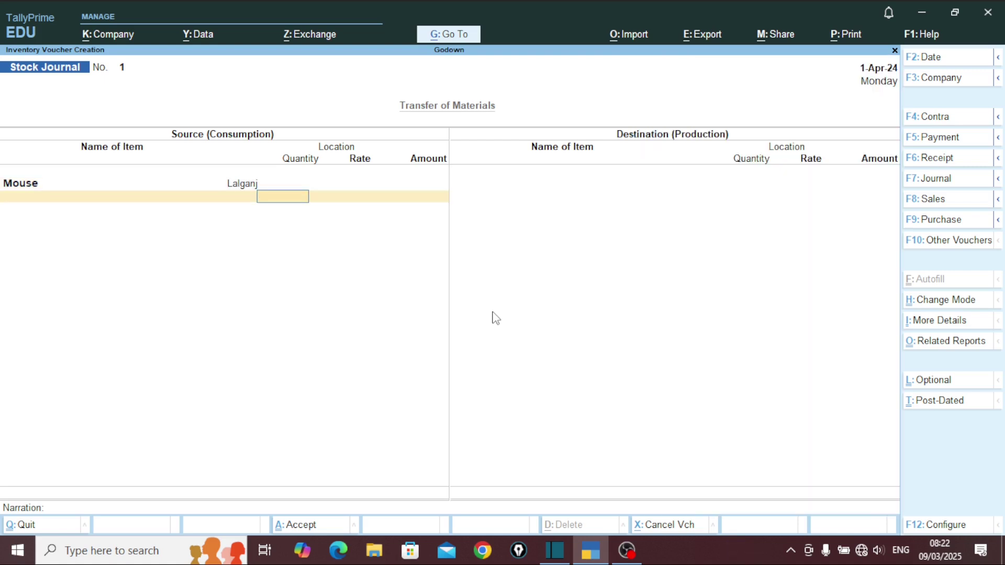
{"action": "key", "text": "BackSpace"}
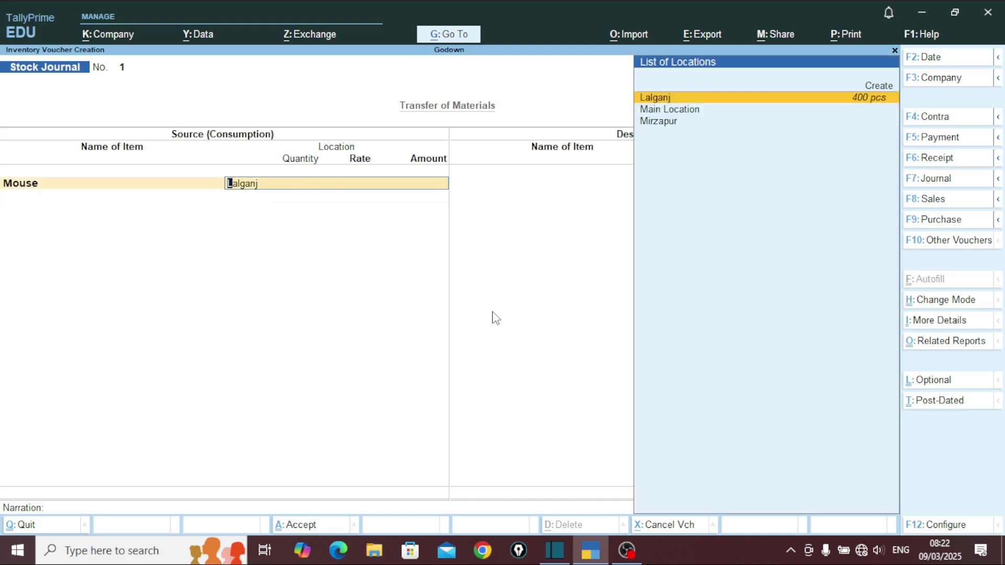
{"action": "key", "text": "Return"}
{"action": "type", "text": "400"}
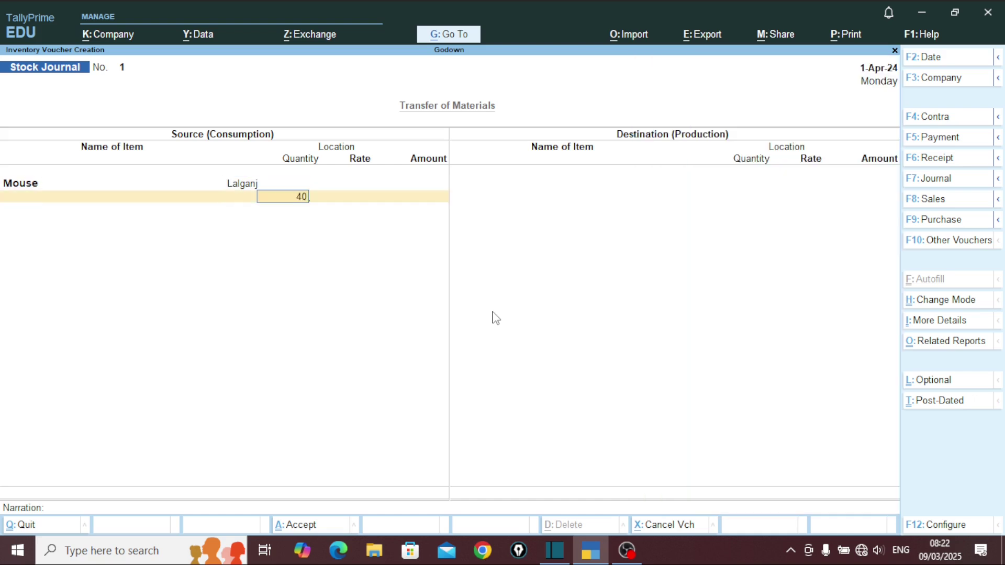
{"action": "key", "text": "Return"}
{"action": "key", "text": "Return"}
{"action": "key", "text": "Return"}
{"action": "key", "text": "Return"}
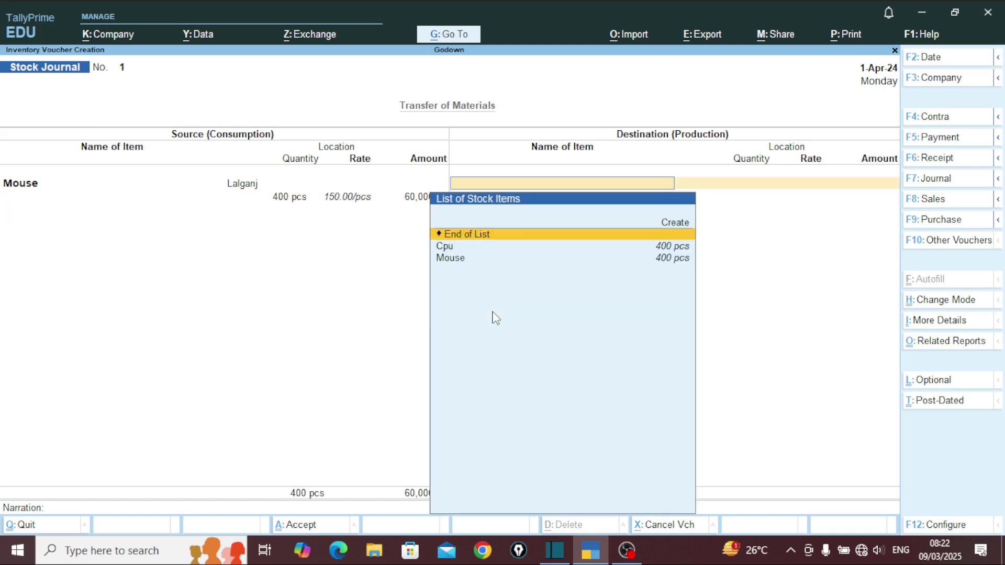
Add the Mouse item as the stock journal's destination, with 200 pcs at the Mirzapur location and no description.
{"action": "key", "text": "Down"}
{"action": "key", "text": "Down"}
{"action": "key", "text": "Return"}
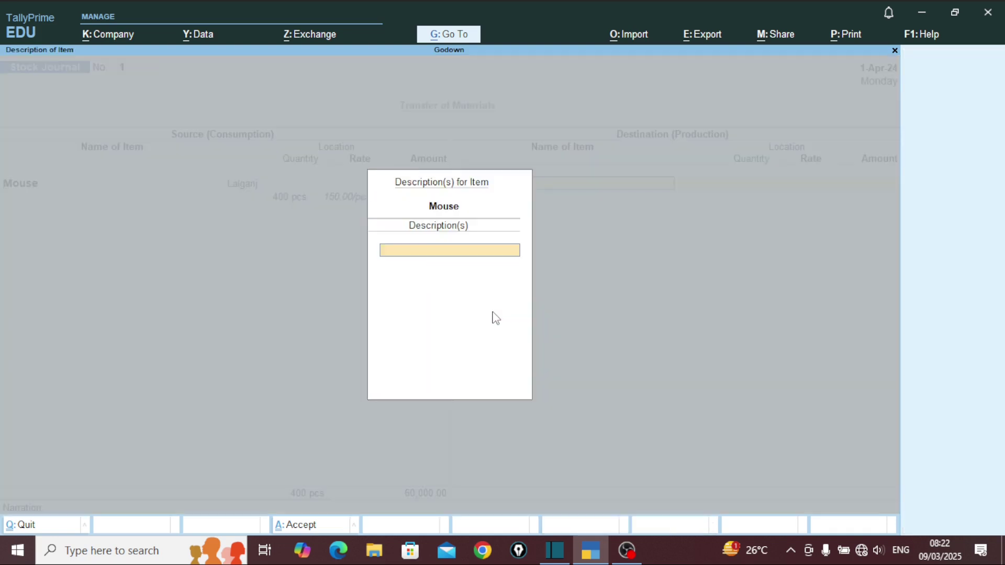
{"action": "key", "text": "Return"}
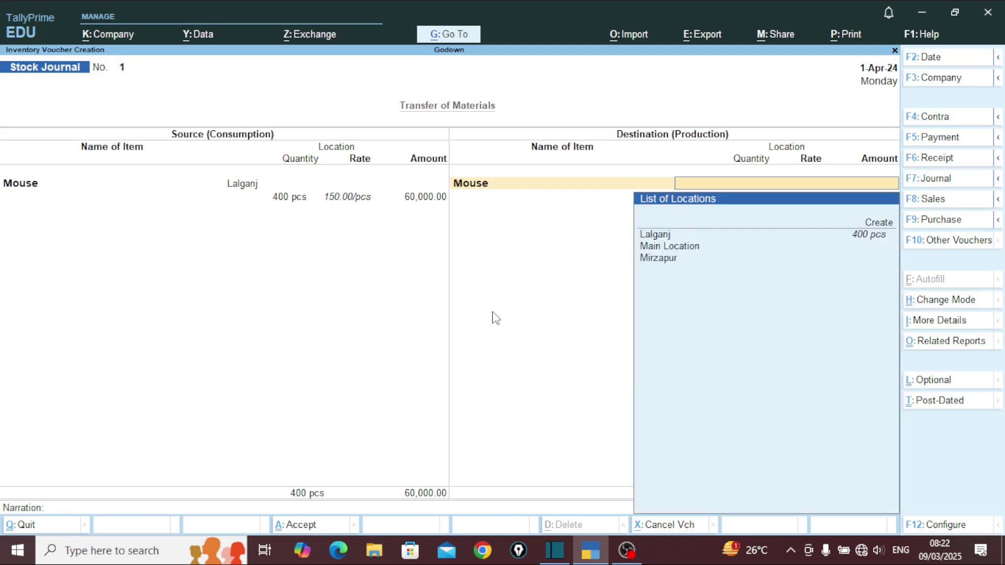
{"action": "key", "text": "Down"}
{"action": "key", "text": "Down"}
{"action": "key", "text": "Down"}
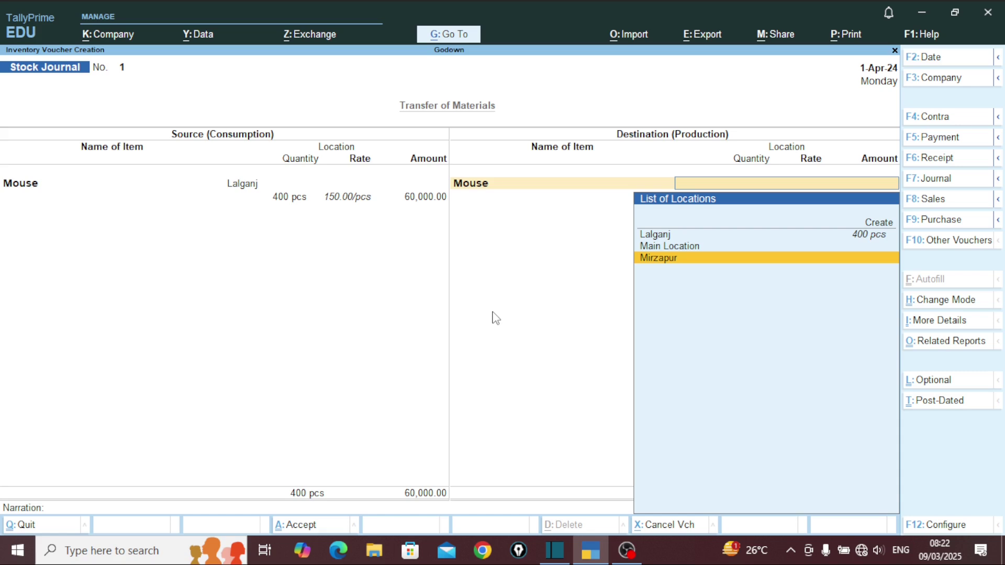
{"action": "key", "text": "Return"}
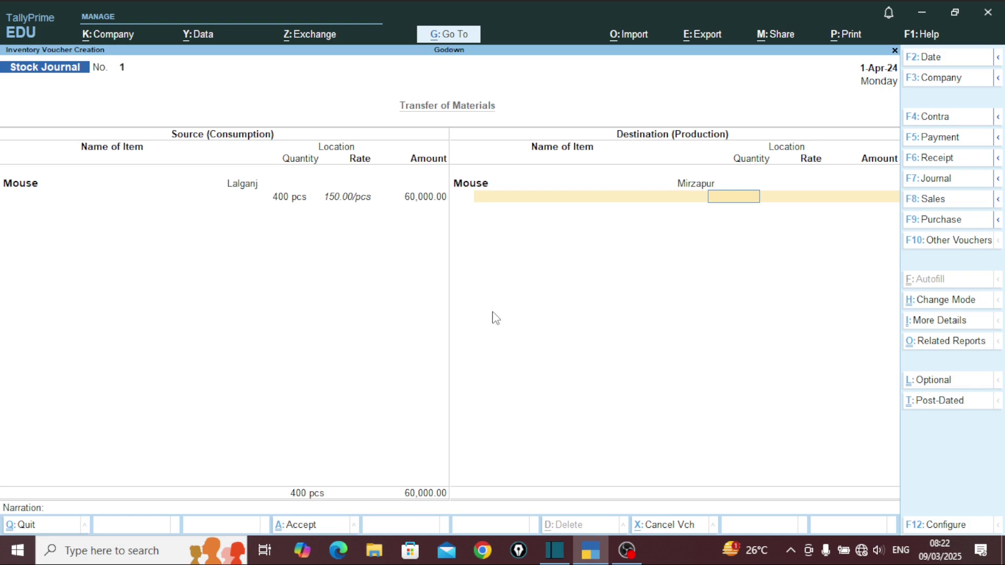
{"action": "type", "text": "200"}
{"action": "key", "text": "Return"}
{"action": "key", "text": "Return"}
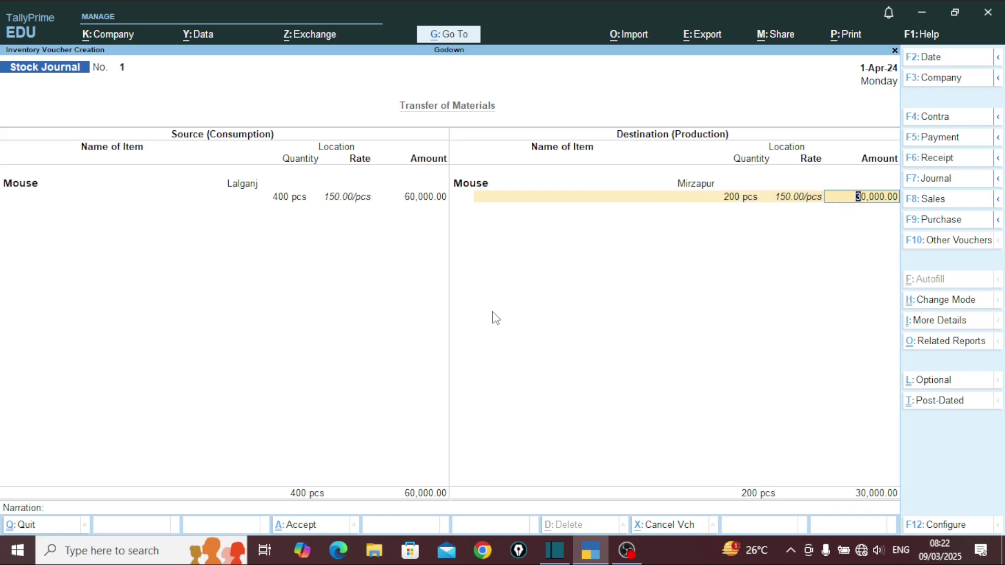
{"action": "key", "text": "Return"}
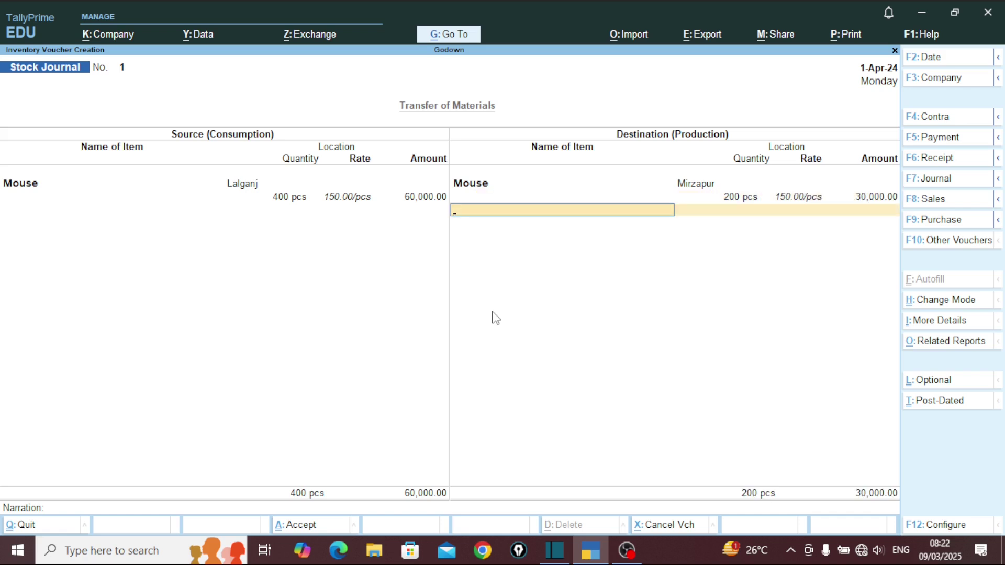
Save the stock journal with a blank narration and leave voucher creation.
{"action": "key", "text": "Return"}
{"action": "key", "text": "Return"}
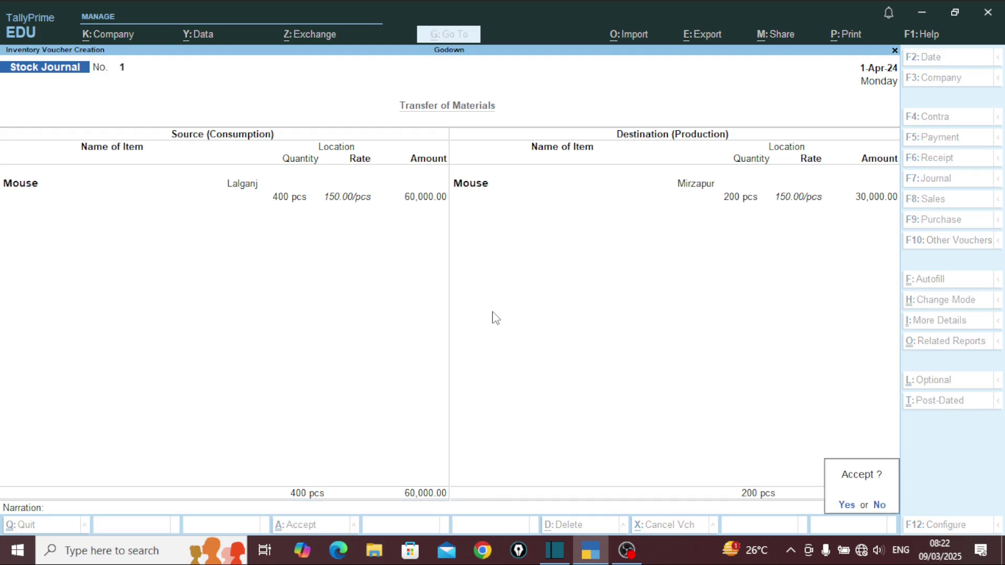
{"action": "key", "text": "Return"}
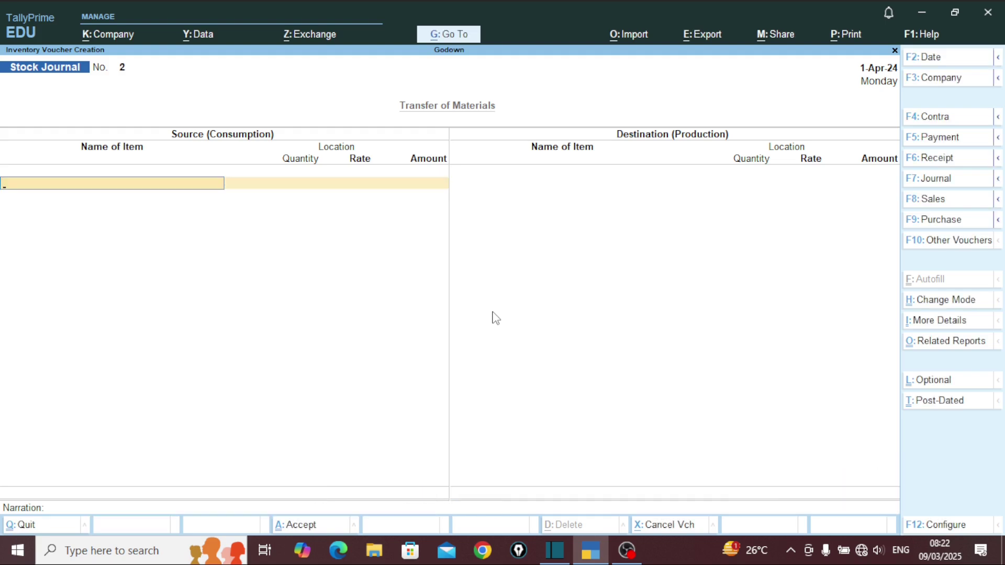
{"action": "key", "text": "Escape"}
Open the Statements of Inventory reports from the additional reports of the Godown company.
{"action": "key", "text": "Down"}
{"action": "key", "text": "Down"}
{"action": "key", "text": "Down"}
{"action": "key", "text": "Down"}
{"action": "key", "text": "Down"}
{"action": "key", "text": "Down"}
{"action": "key", "text": "Down"}
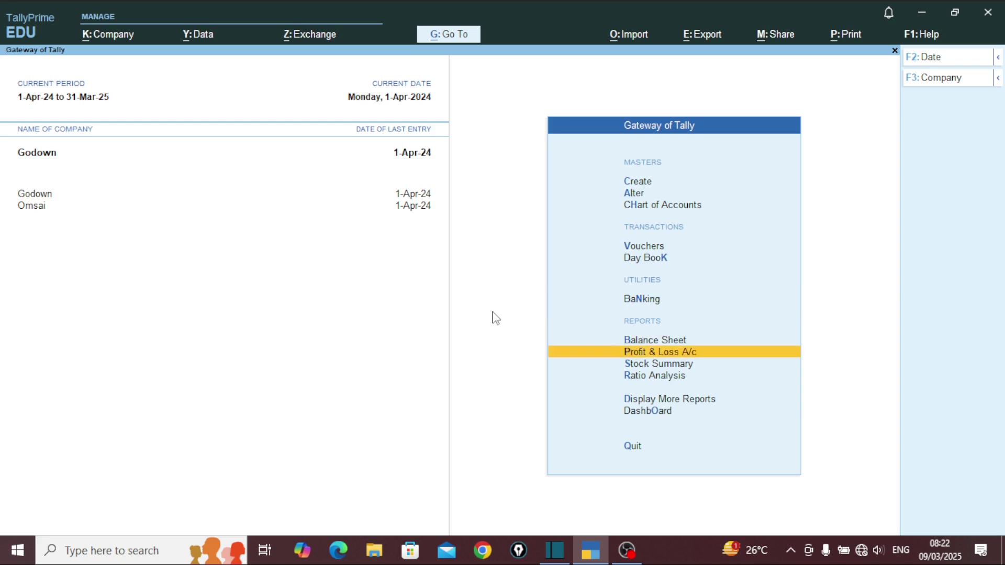
{"action": "key", "text": "Return"}
{"action": "key", "text": "Down"}
{"action": "key", "text": "Down"}
{"action": "key", "text": "Down"}
{"action": "key", "text": "Down"}
{"action": "key", "text": "Down"}
{"action": "key", "text": "Down"}
{"action": "key", "text": "Down"}
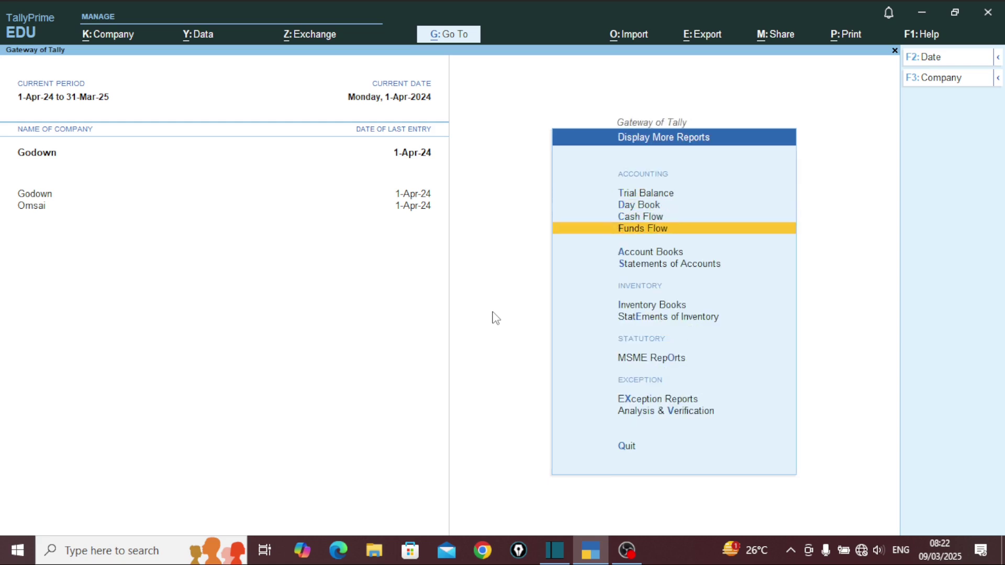
{"action": "key", "text": "Return"}
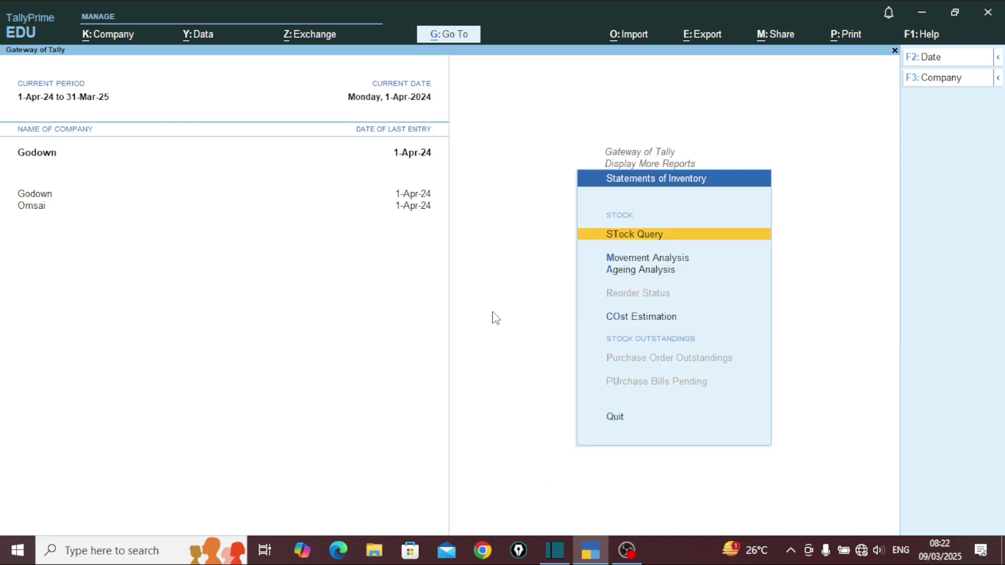
Run a Stock Query for the Mouse item to check its purchases, sales and stock by location.
{"action": "key", "text": "Return"}
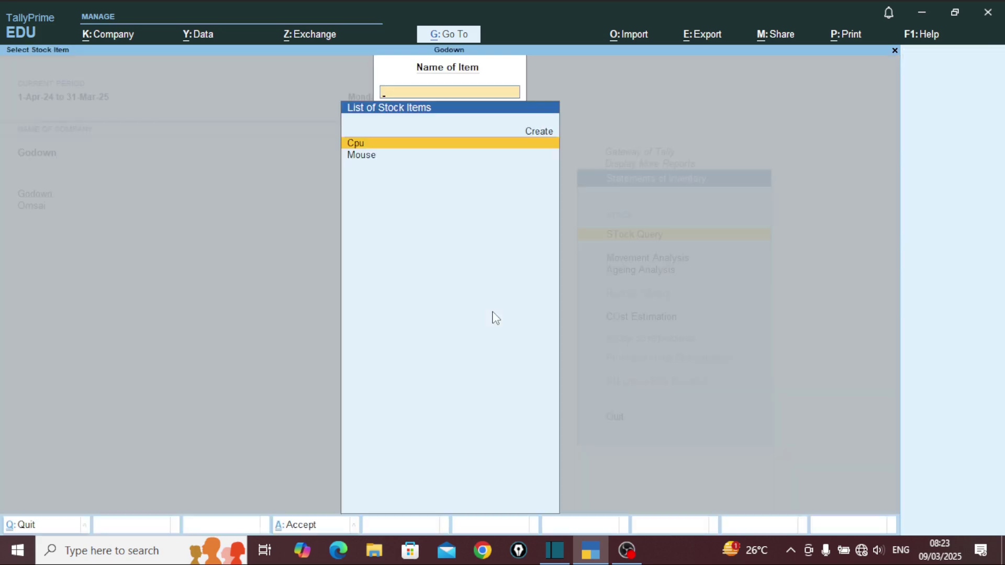
{"action": "key", "text": "Down"}
{"action": "key", "text": "Return"}
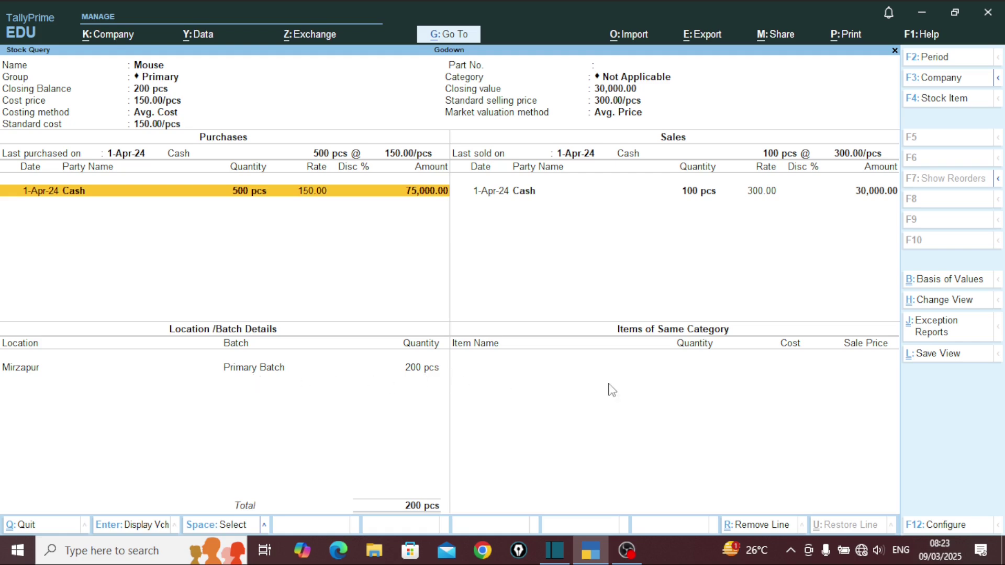
Close the Mouse stock query and return to the Gateway of Tally, declining to quit the program.
{"action": "key", "text": "Escape"}
{"action": "key", "text": "Escape"}
{"action": "key", "text": "Escape"}
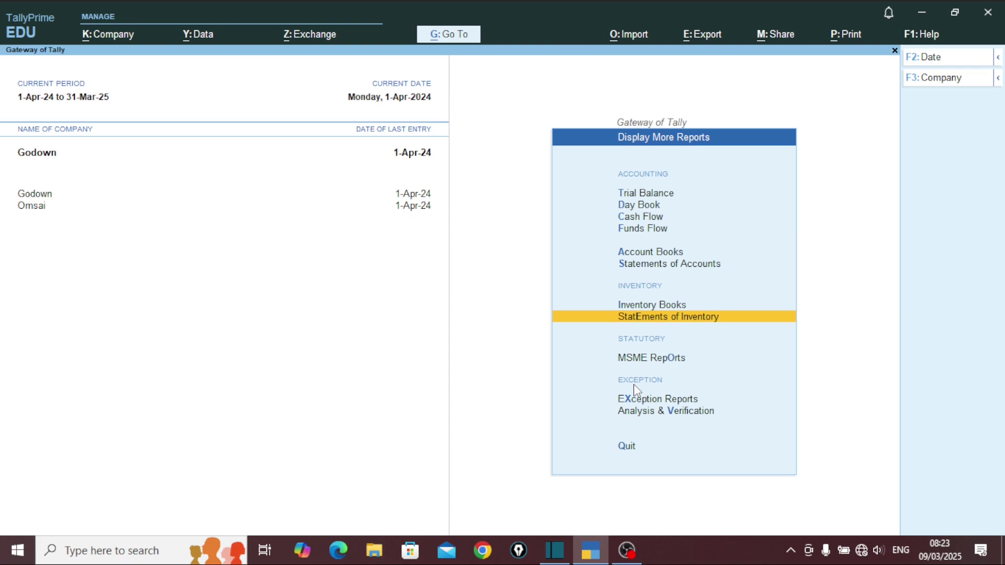
{"action": "key", "text": "Escape"}
{"action": "key", "text": "Escape"}
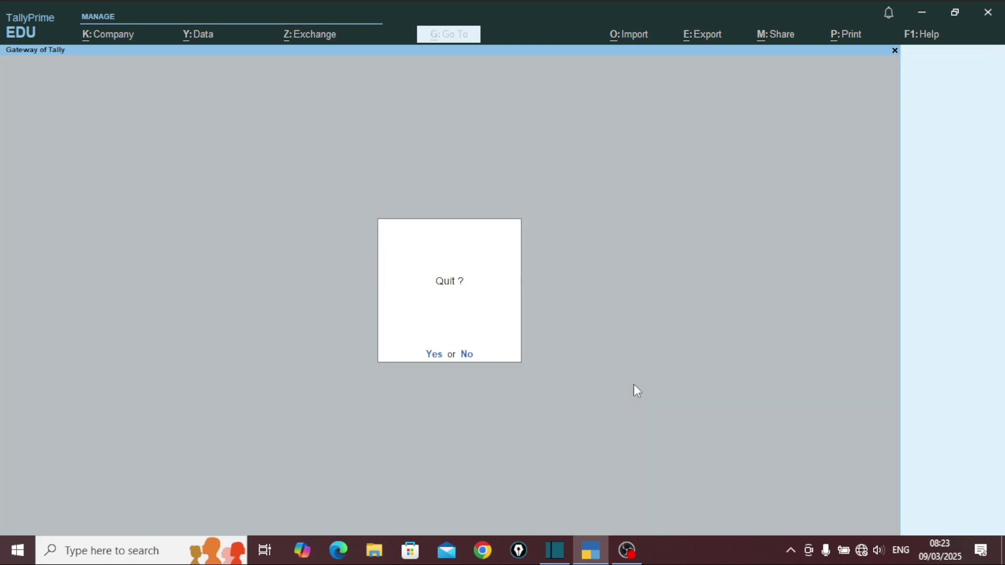
{"action": "key", "text": "n"}
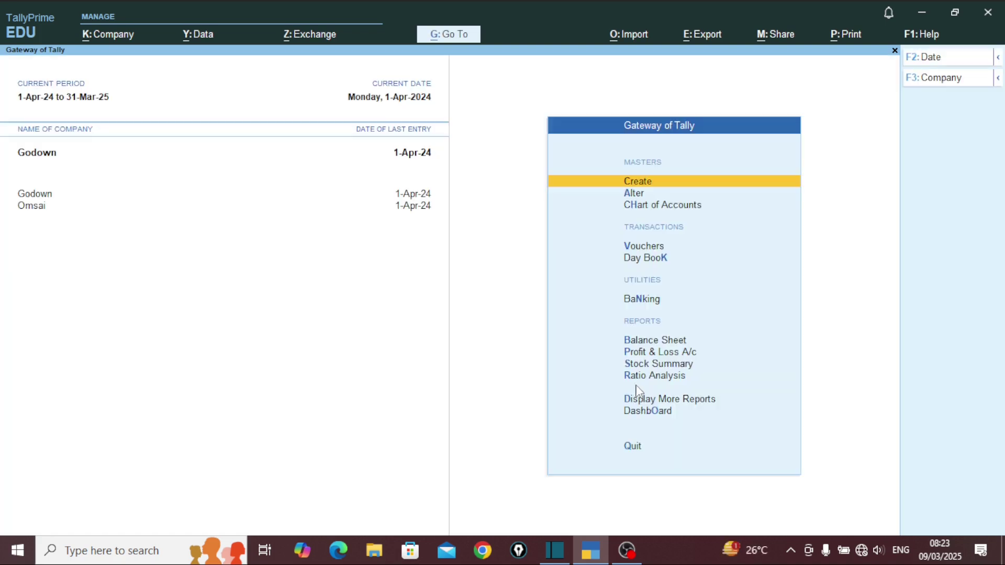